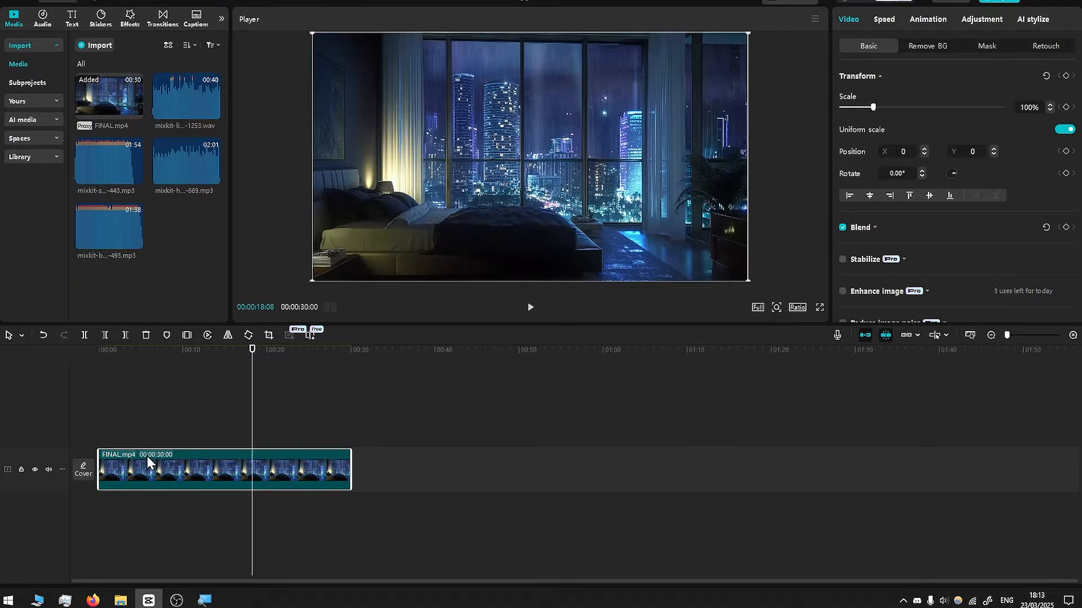
# - Put the light rain loop wav on a track under FINAL.mp4 and the serene-view audio below it
pyautogui.moveTo(137, 352); pyautogui.dragTo(288, 359)
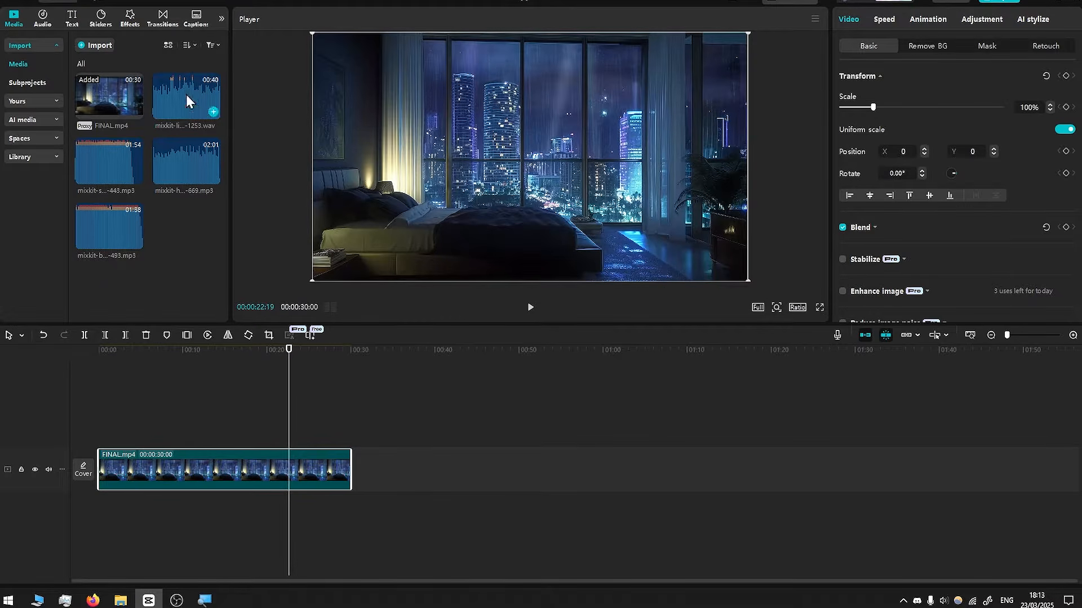
pyautogui.moveTo(187, 99); pyautogui.dragTo(97, 508)
pyautogui.moveTo(109, 163); pyautogui.dragTo(99, 536)
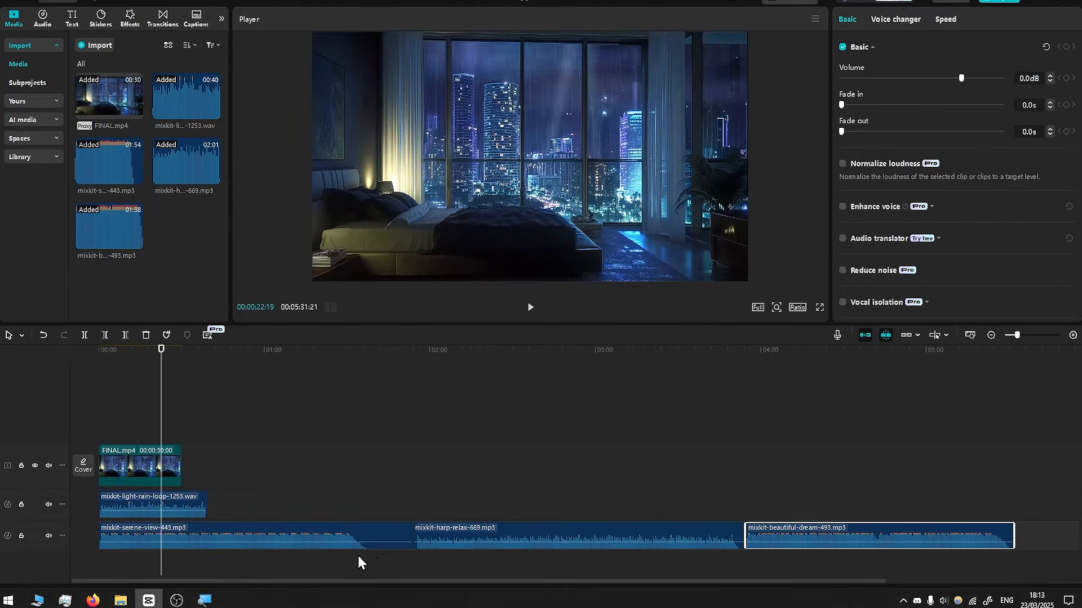
# - Split serene-view where it goes silent and delete the silent tail
pyautogui.scroll(3, 355, 542)
pyautogui.scroll(2, 572, 551)
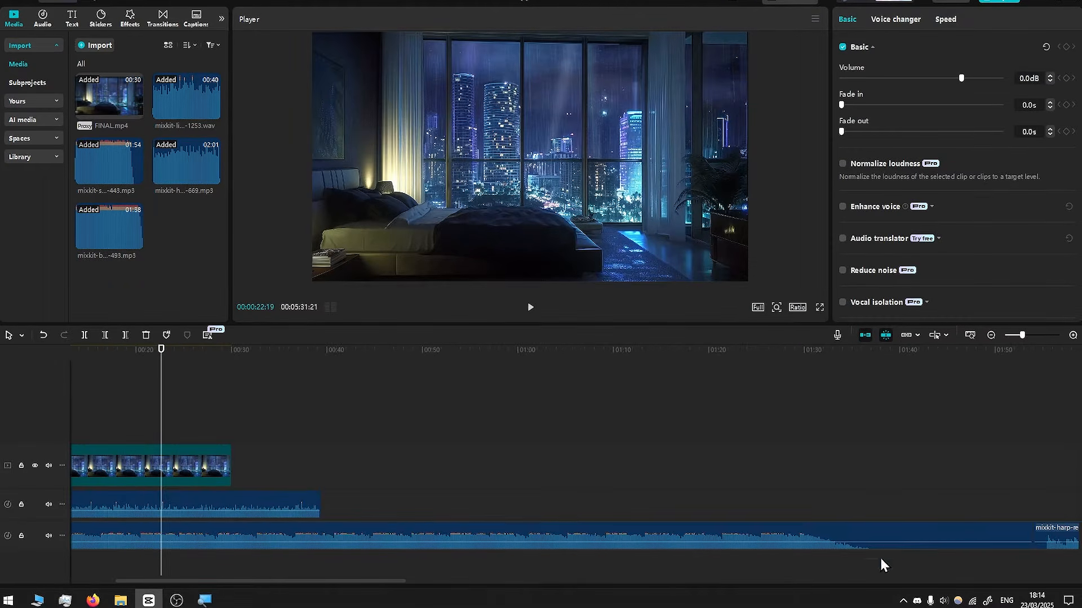
pyautogui.moveTo(281, 581); pyautogui.dragTo(450, 579)
pyautogui.moveTo(394, 356); pyautogui.dragTo(425, 364)
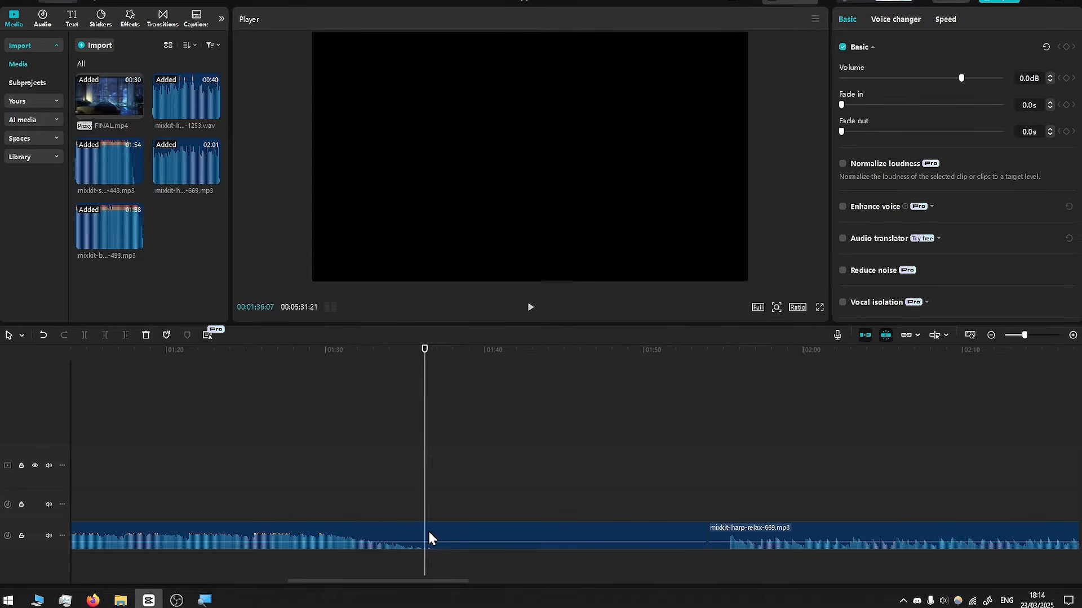
pyautogui.click(428, 531)
pyautogui.click(83, 337)
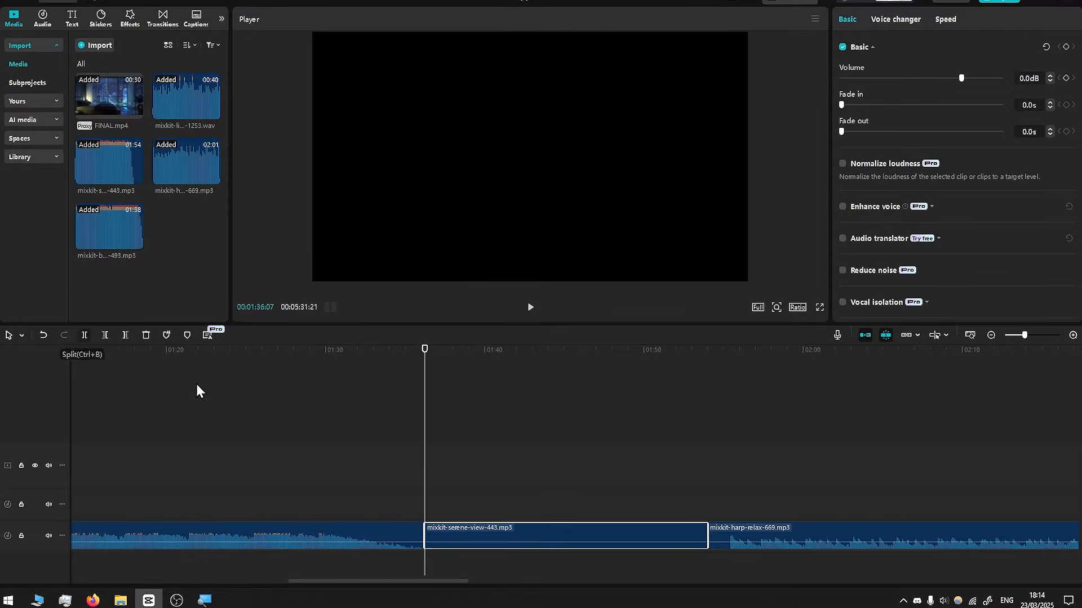
pyautogui.press('Delete')
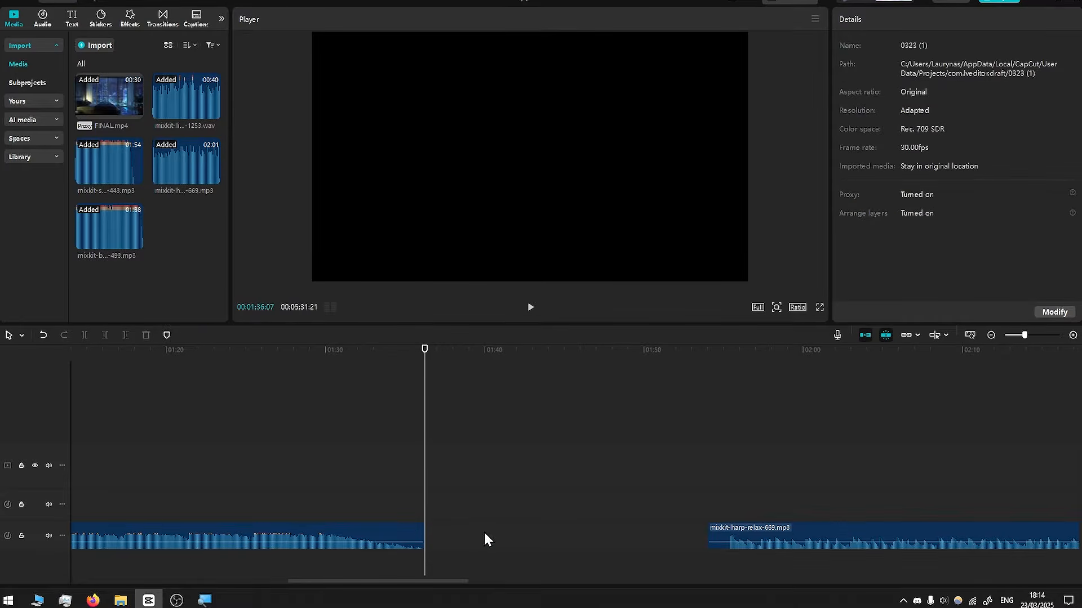
# - Cut harp-relax's quiet lead-in and move it up a track to overlap serene-view's ending
pyautogui.moveTo(758, 529); pyautogui.dragTo(687, 528)
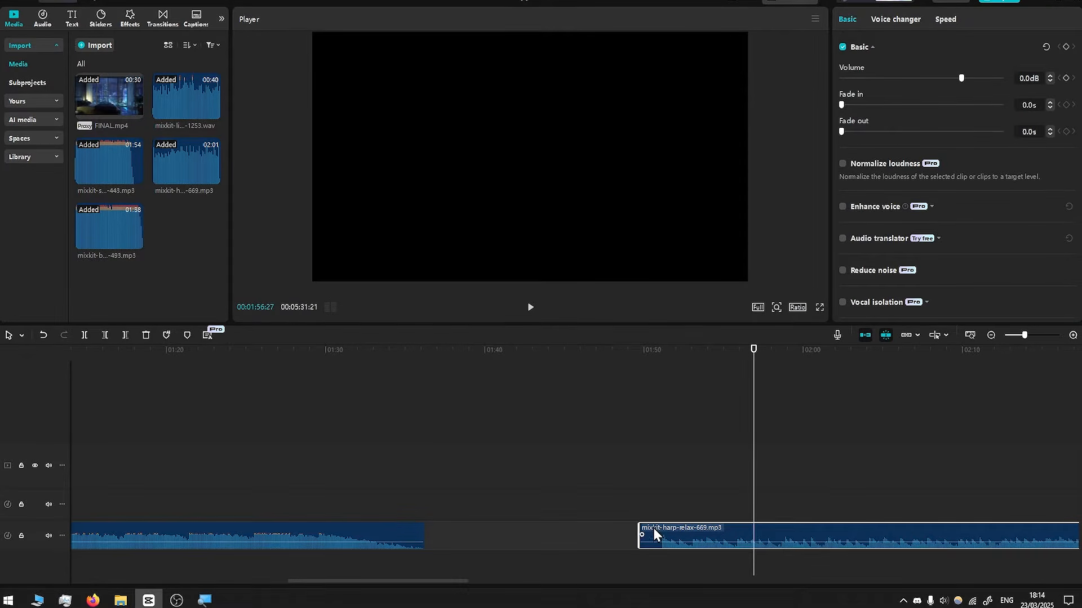
pyautogui.click(660, 348)
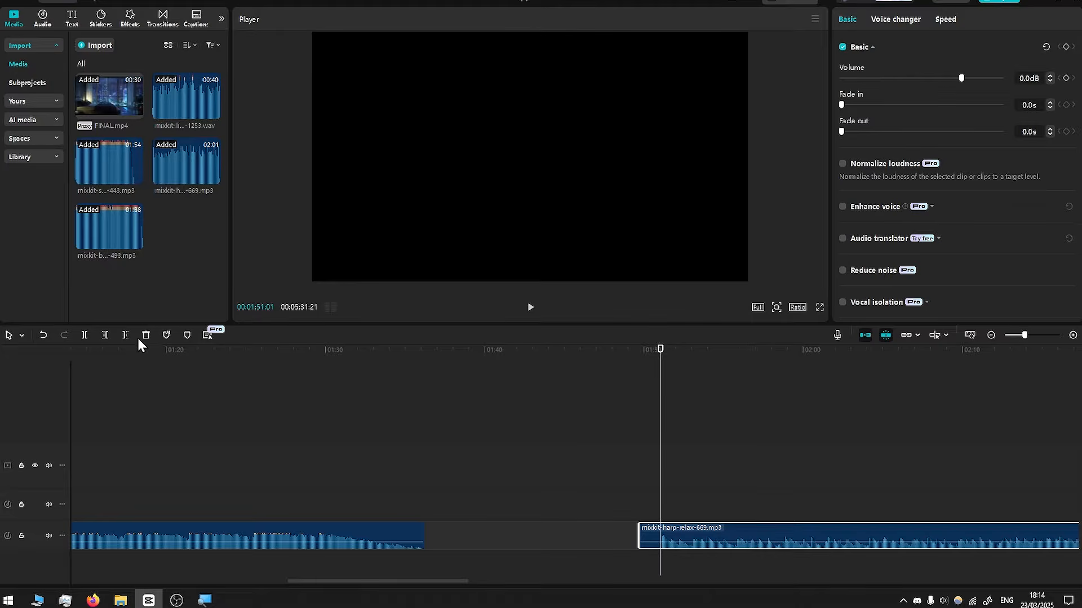
pyautogui.click(84, 336)
pyautogui.click(649, 534)
pyautogui.press('Delete')
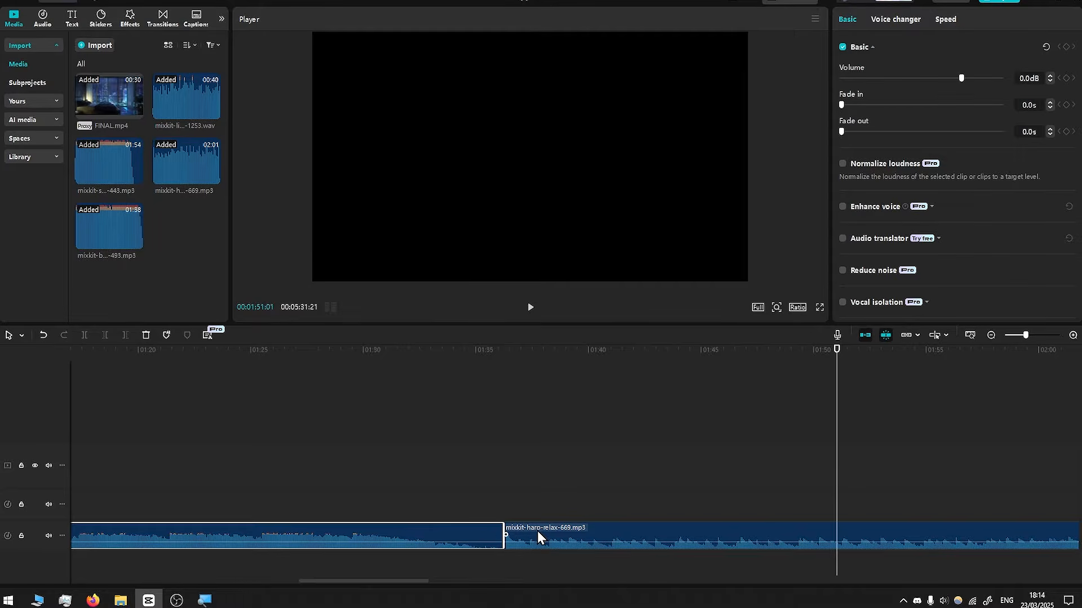
pyautogui.moveTo(538, 532); pyautogui.dragTo(483, 501)
pyautogui.hscroll(-3, 556, 498)
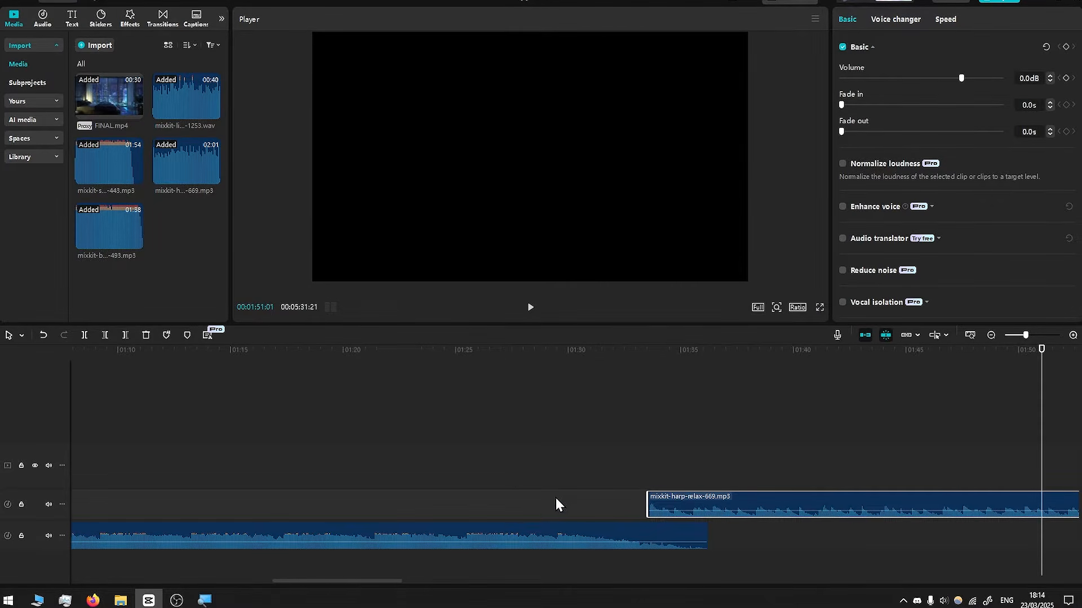
# - Give the harp-relax clip a fade-in of about 4 seconds
pyautogui.click(352, 576)
pyautogui.moveTo(353, 581); pyautogui.dragTo(391, 582)
pyautogui.click(411, 499)
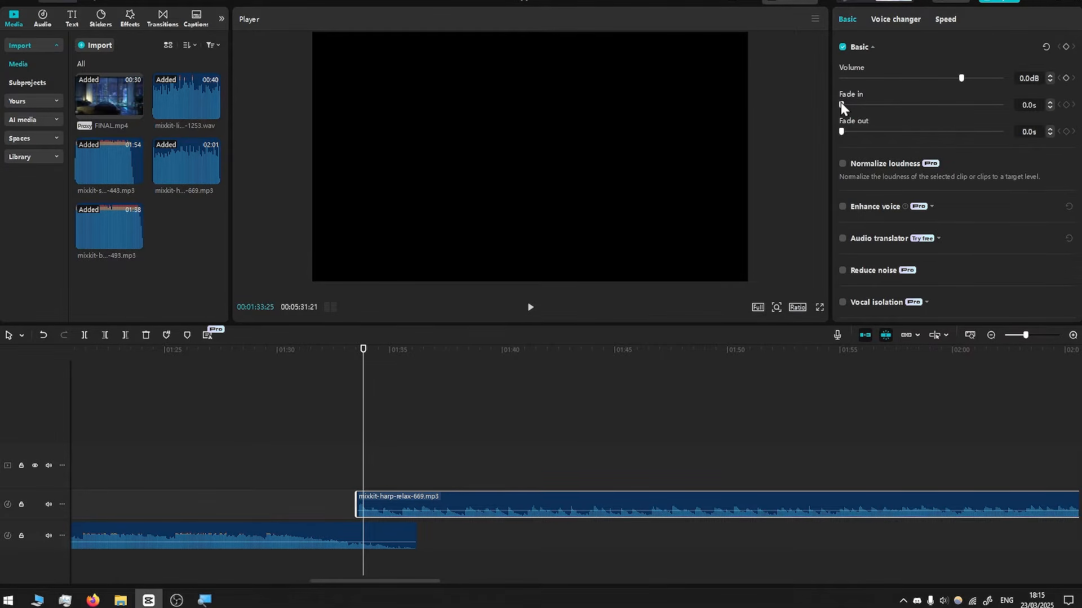
pyautogui.moveTo(844, 102); pyautogui.dragTo(895, 102)
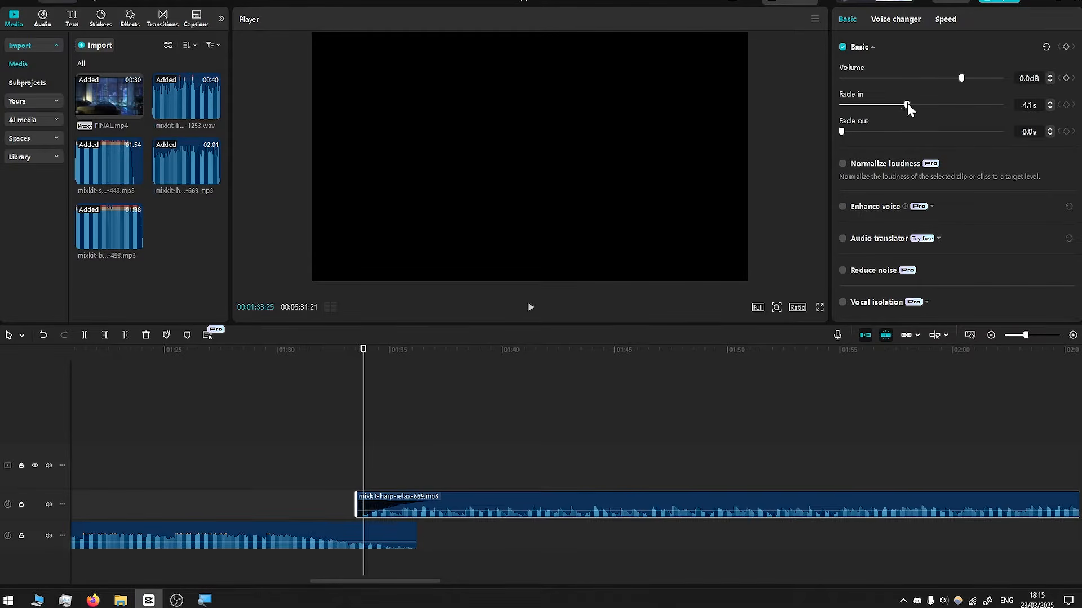
# - Play back the serene-view to harp-relax crossfade from just before the overlap
pyautogui.click(321, 527)
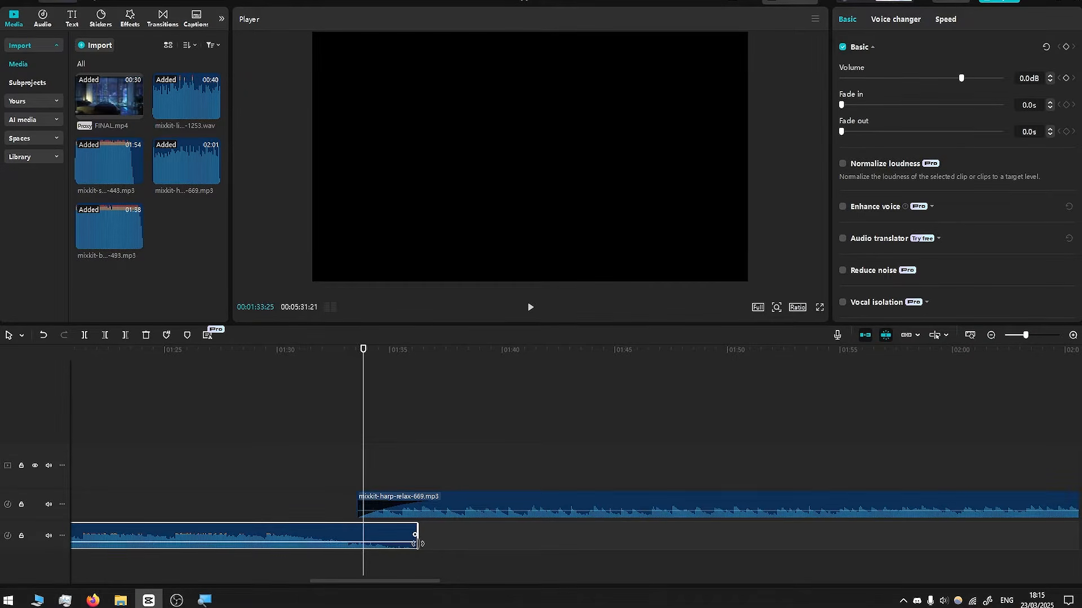
pyautogui.moveTo(363, 350); pyautogui.dragTo(338, 351)
pyautogui.press('space')
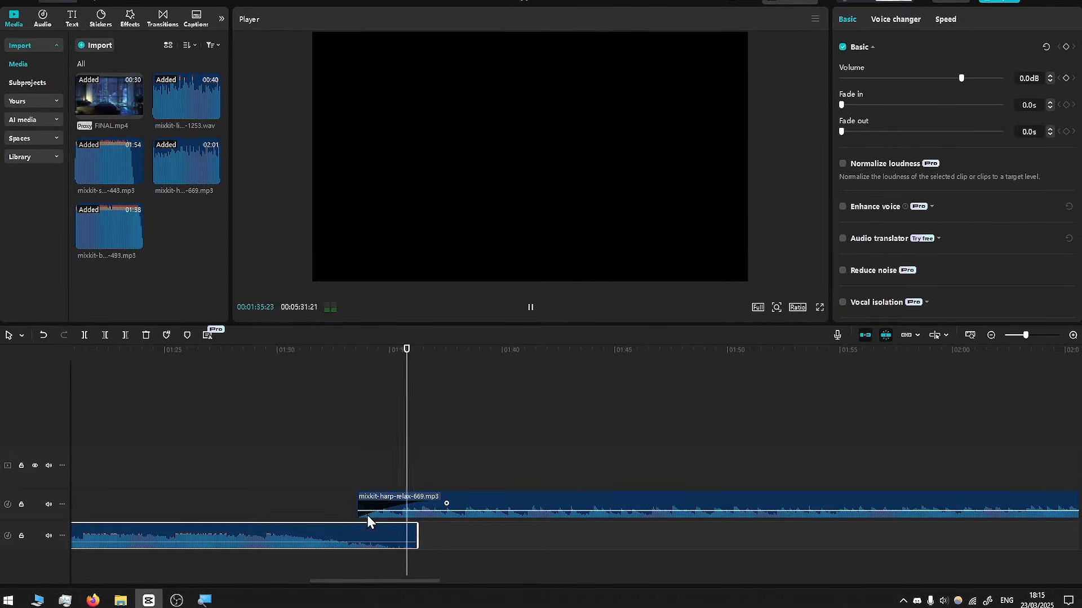
pyautogui.press('space')
pyautogui.scroll(-3, 419, 501)
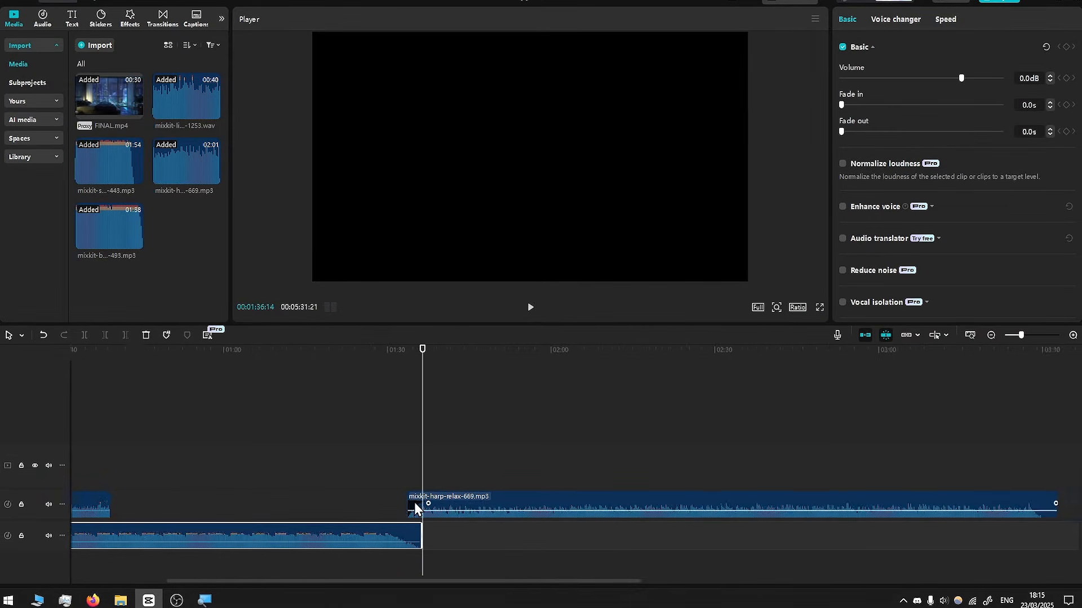
pyautogui.moveTo(522, 582); pyautogui.dragTo(716, 563)
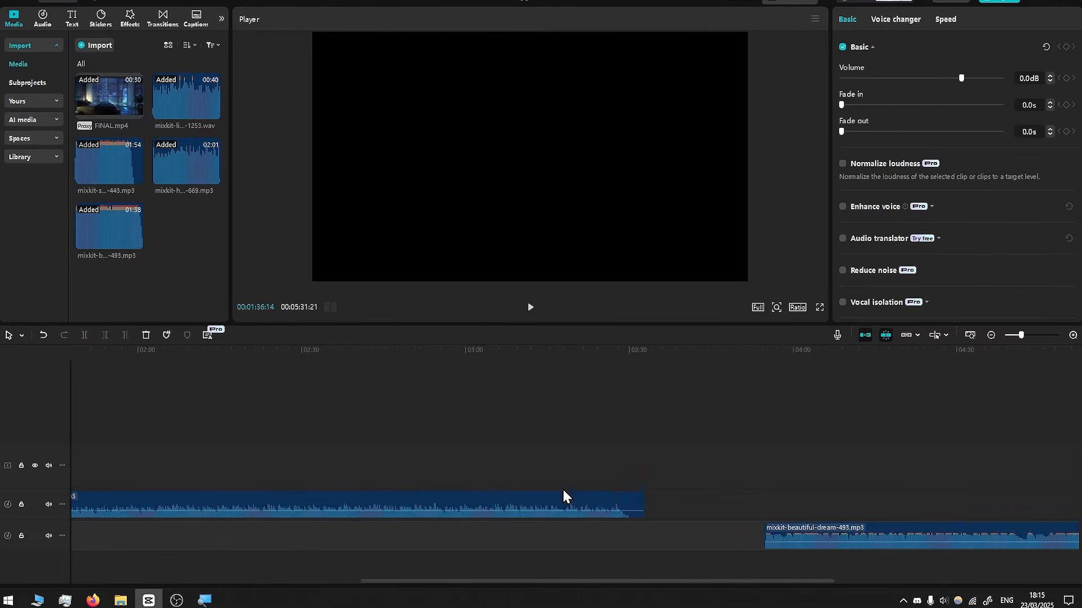
# - Set beautiful-dream's fade-in to 4.0 s and harp-relax's fade-out to about 3.9 s
pyautogui.scroll(4, 712, 516)
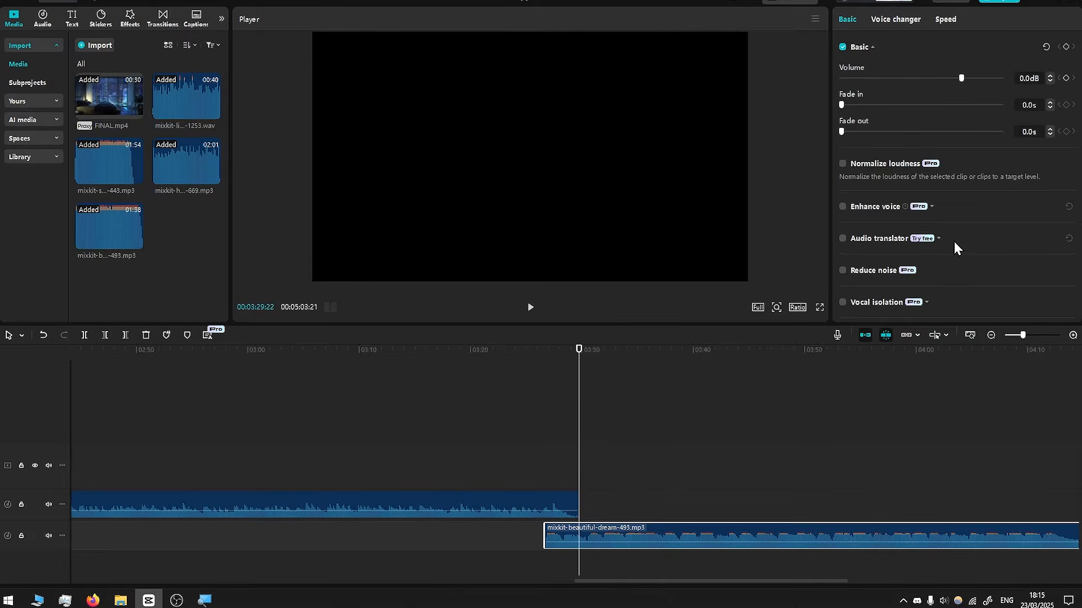
pyautogui.moveTo(840, 103); pyautogui.dragTo(902, 106)
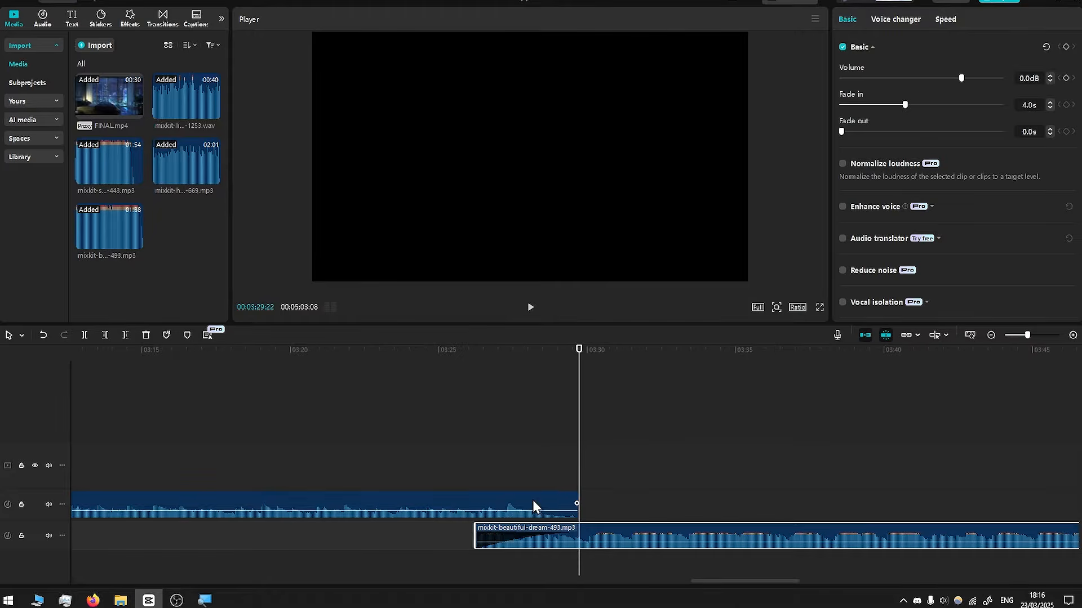
pyautogui.click(533, 502)
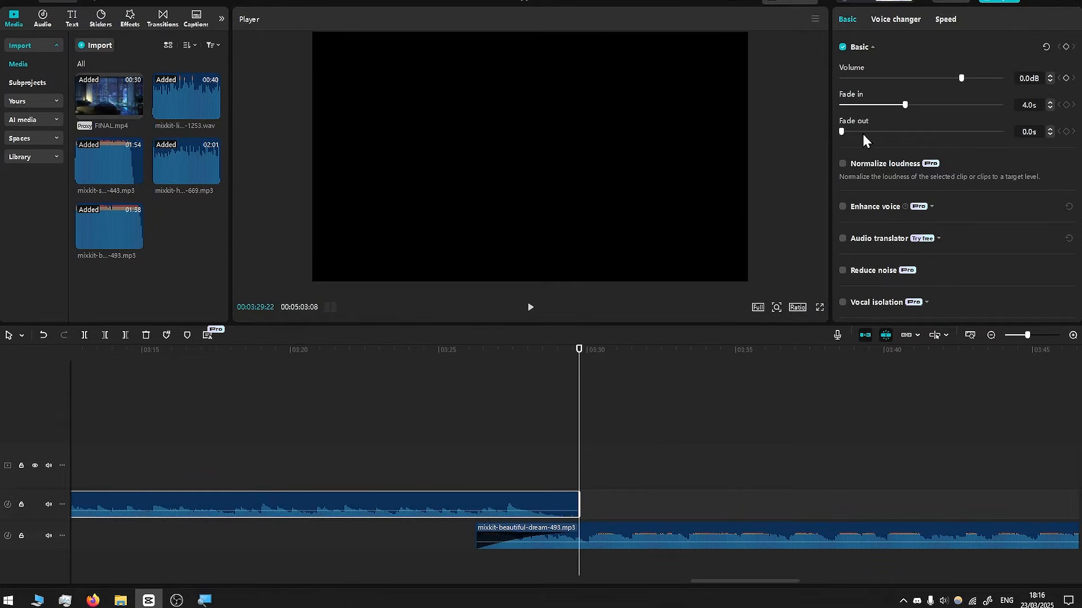
pyautogui.moveTo(840, 130); pyautogui.dragTo(897, 129)
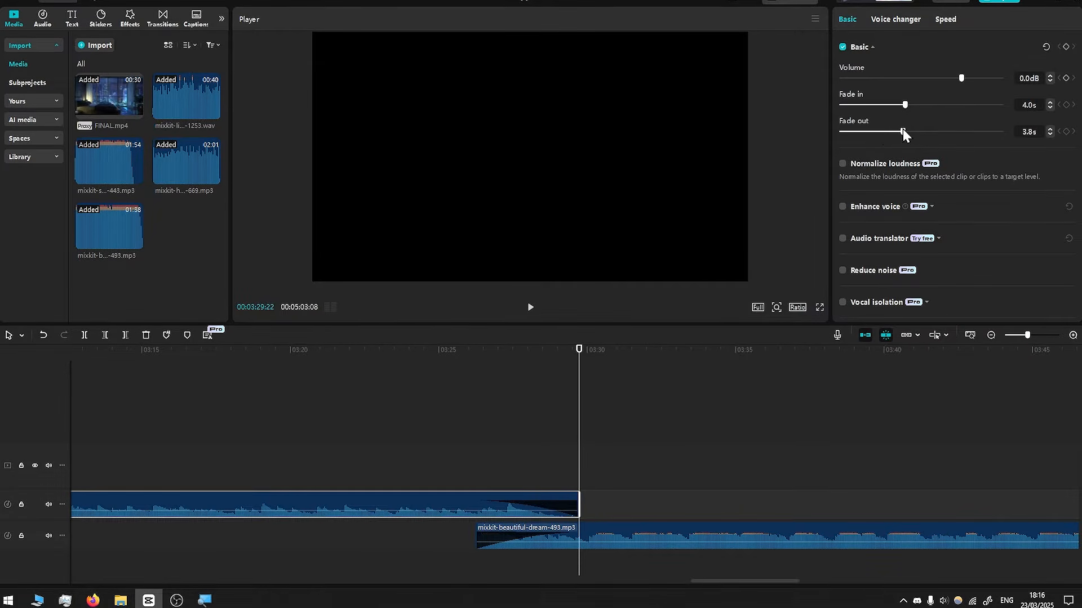
# - Shift beautiful-dream slightly later and replay the harp-relax to beautiful-dream crossfade
pyautogui.click(455, 351)
pyautogui.press('space')
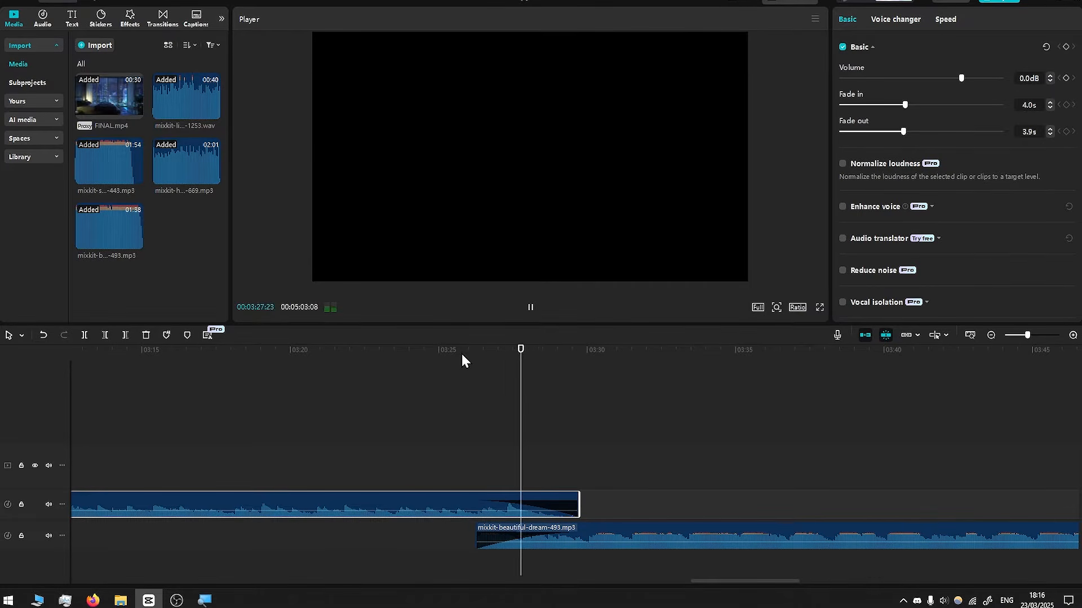
pyautogui.moveTo(597, 526); pyautogui.dragTo(671, 535)
pyautogui.click(497, 367)
pyautogui.press('space')
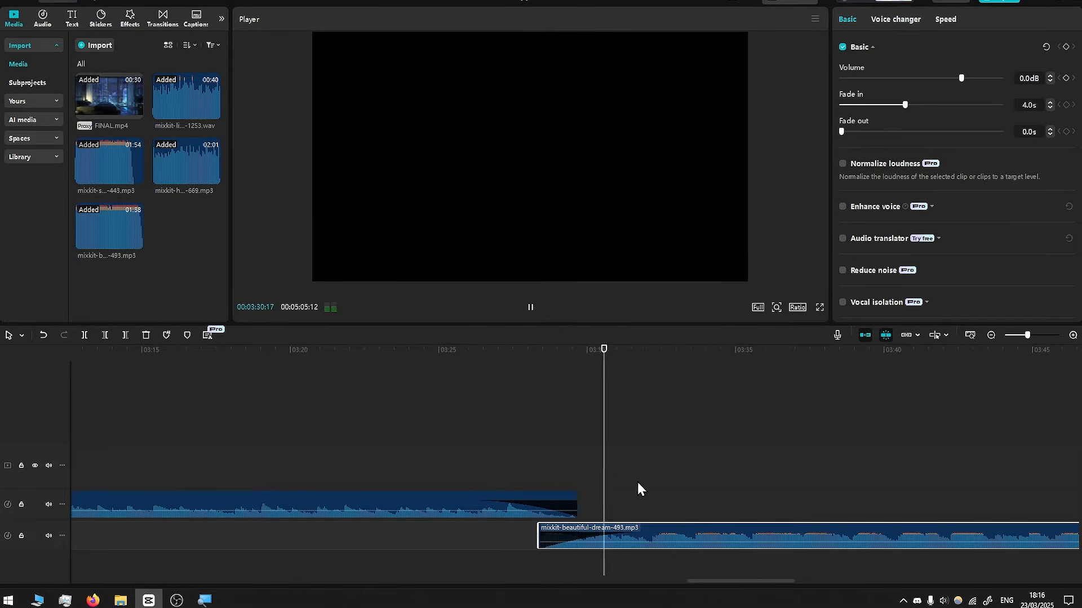
pyautogui.press('space')
# - Move harp-relax and beautiful-dream down so each sits on its own track
pyautogui.scroll(-6, 601, 480)
pyautogui.scroll(-1, 598, 471)
pyautogui.keyDown('ctrl'); pyautogui.click(391, 495); pyautogui.keyUp('ctrl')
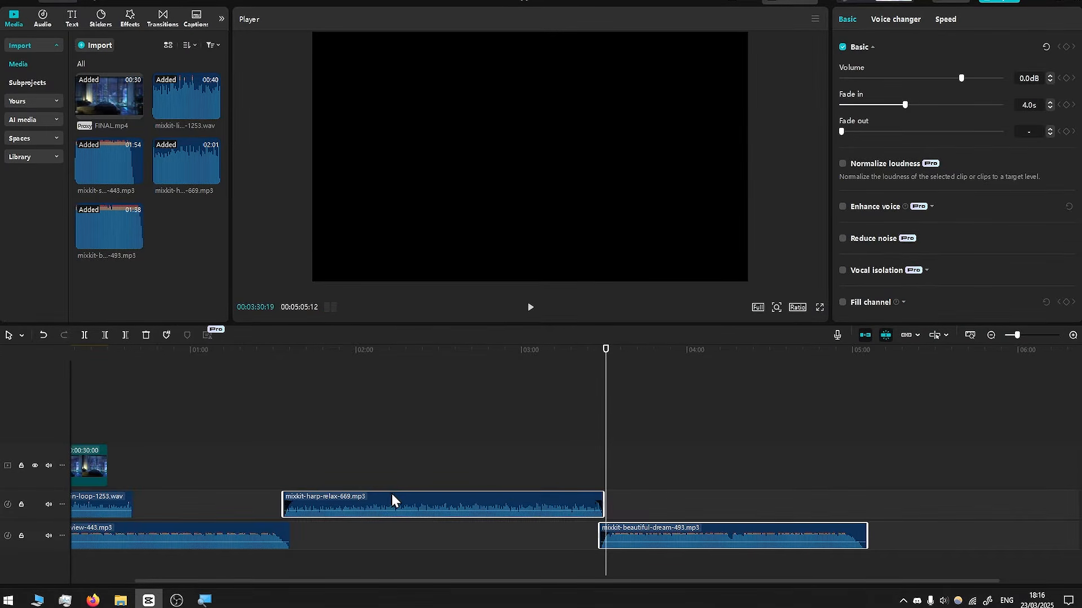
pyautogui.moveTo(391, 495); pyautogui.dragTo(388, 559)
# - Duplicate FINAL.mp4 after itself, then duplicate both copies after the last one
pyautogui.hscroll(-3, 169, 417)
pyautogui.click(141, 411)
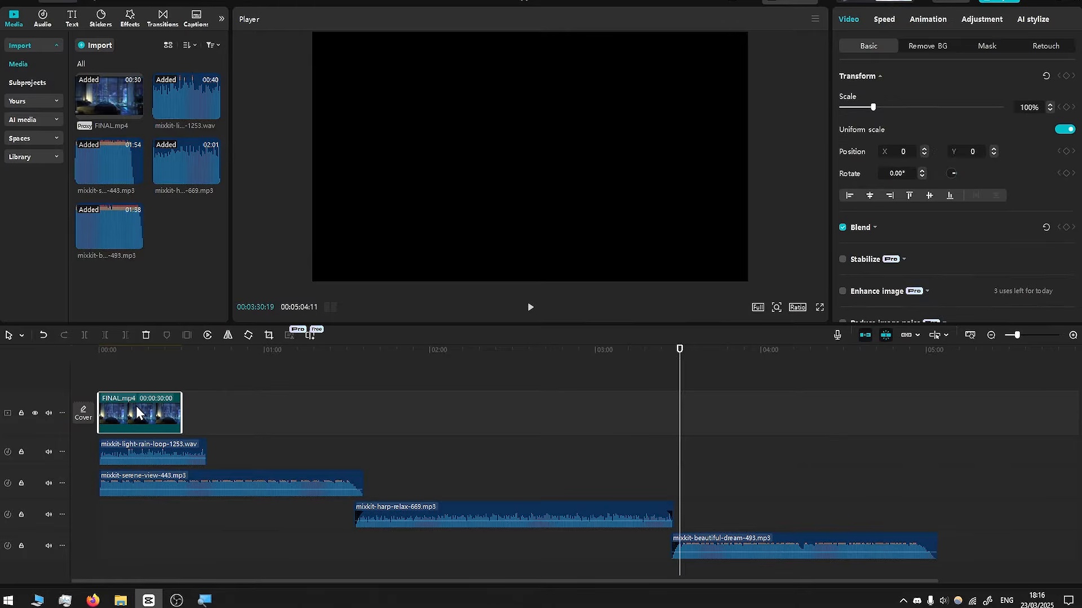
pyautogui.moveTo(129, 400); pyautogui.dragTo(310, 400)
pyautogui.keyDown('ctrl'); pyautogui.click(161, 401); pyautogui.keyUp('ctrl')
pyautogui.moveTo(123, 411); pyautogui.dragTo(458, 410)
# - Add two more FINAL.mp4 copies at the end, then park the playhead at 5:00
pyautogui.click(861, 401)
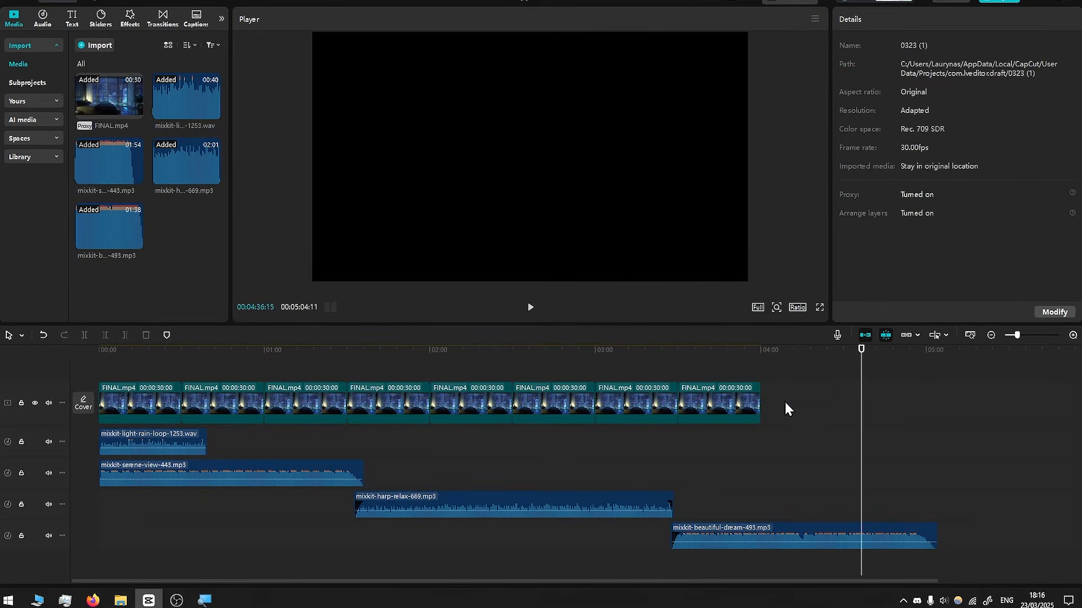
pyautogui.moveTo(713, 395); pyautogui.dragTo(790, 369)
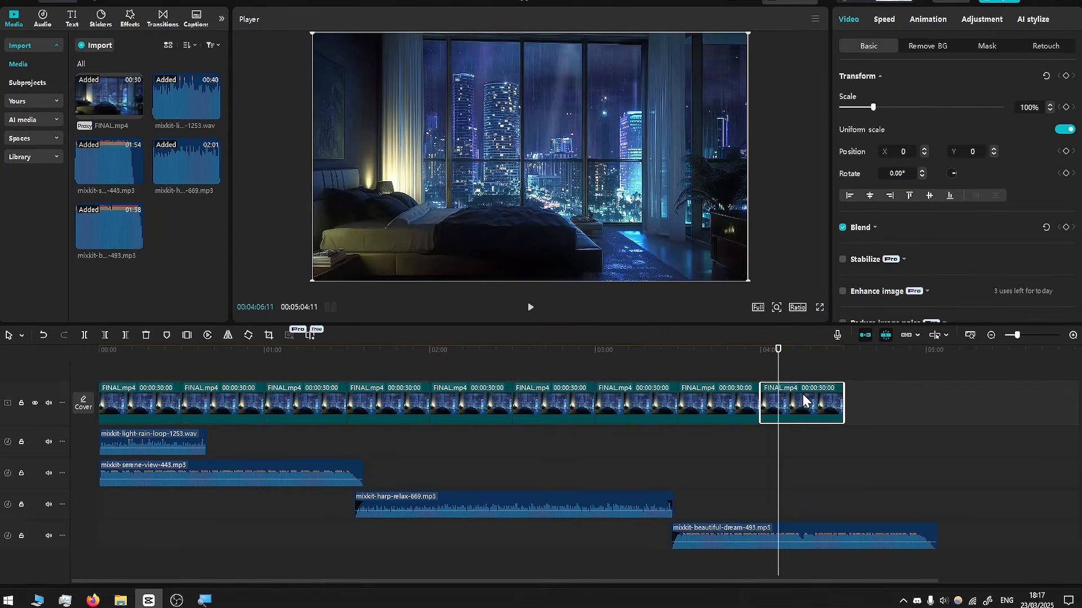
pyautogui.moveTo(790, 392); pyautogui.dragTo(884, 388)
pyautogui.scroll(3, 949, 476)
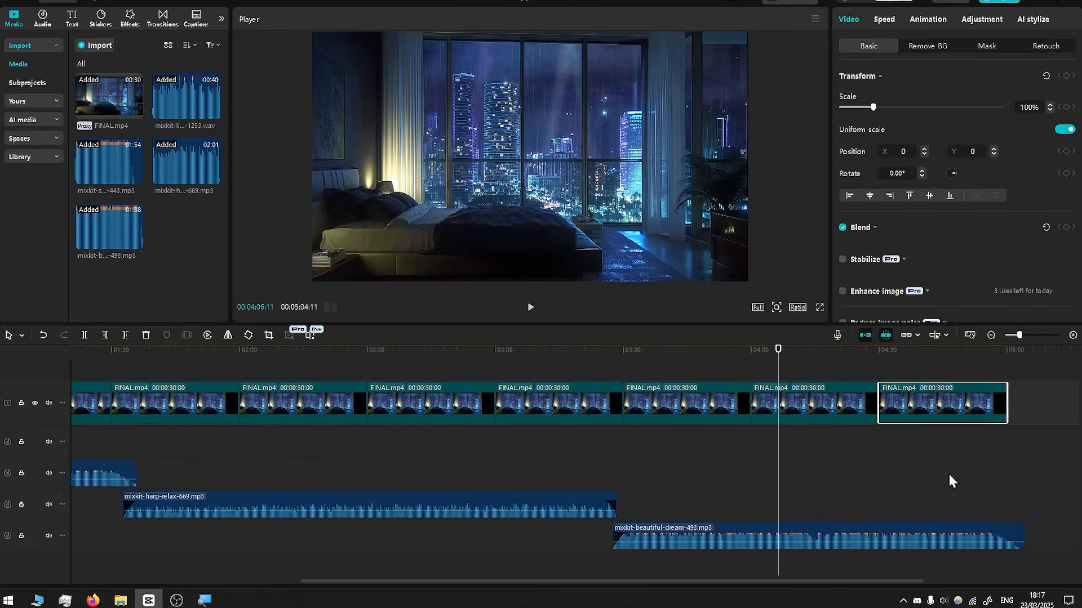
pyautogui.click(764, 527)
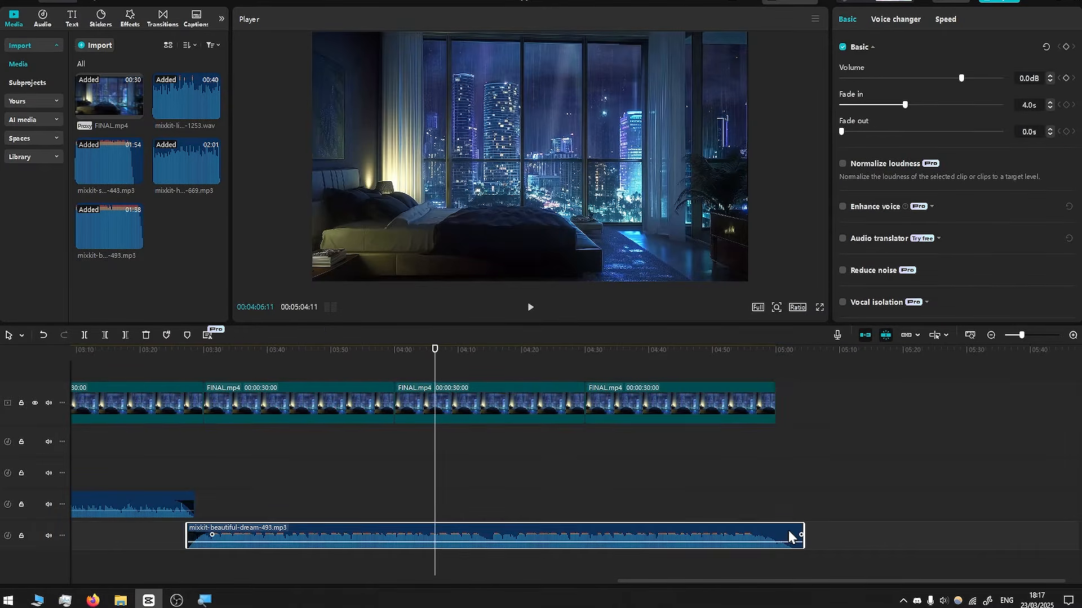
pyautogui.click(782, 355)
pyautogui.scroll(3, 779, 539)
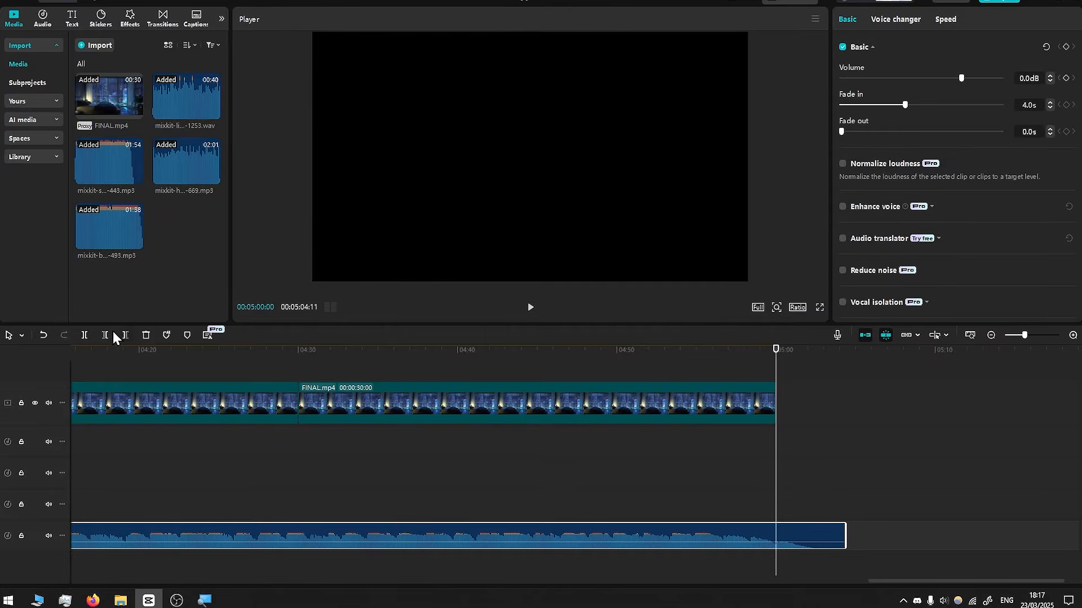
# - Split beautiful-dream at 5:00, move its tail to the start, and mute the light-rain track
pyautogui.click(83, 336)
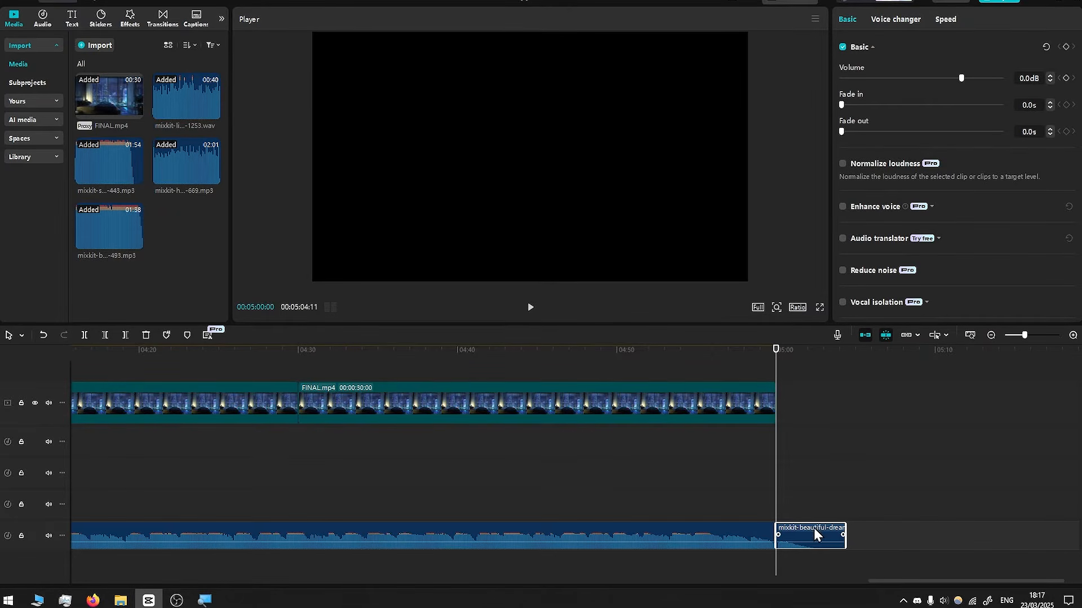
pyautogui.moveTo(815, 532); pyautogui.dragTo(68, 501)
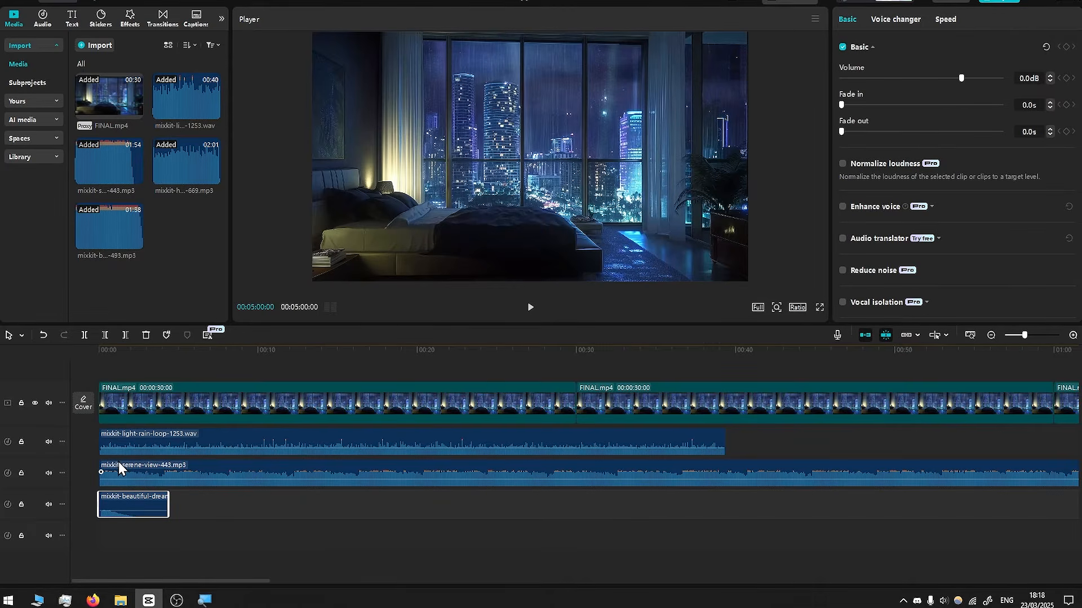
pyautogui.click(48, 441)
# - Give serene-view a fade-in and the opening beautiful-dream piece a 4.4 s fade-out
pyautogui.moveTo(144, 356); pyautogui.dragTo(62, 357)
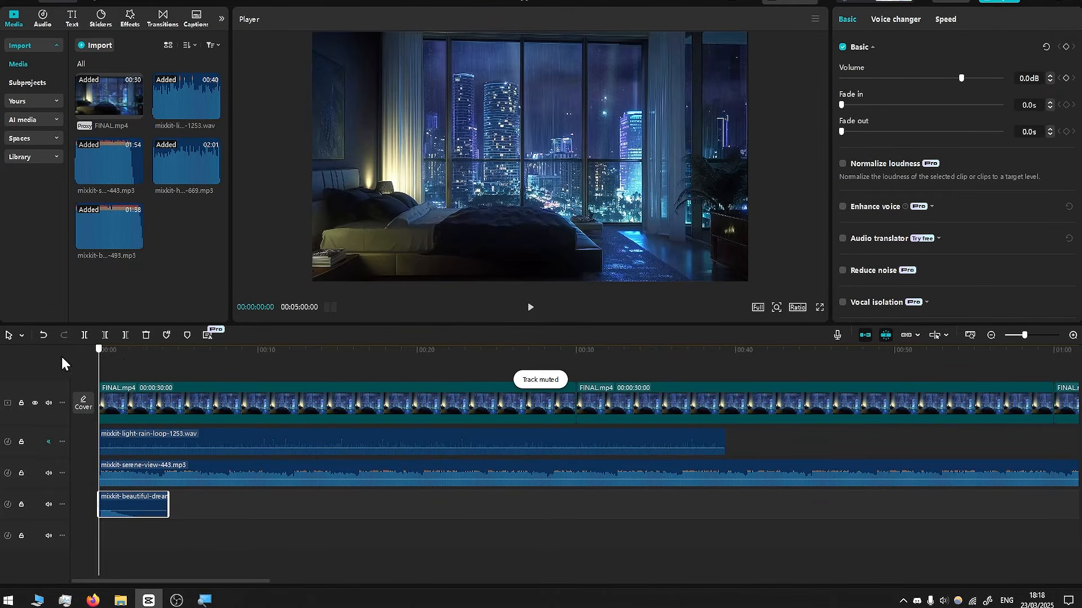
pyautogui.scroll(3, 62, 361)
pyautogui.click(49, 473)
pyautogui.click(49, 473)
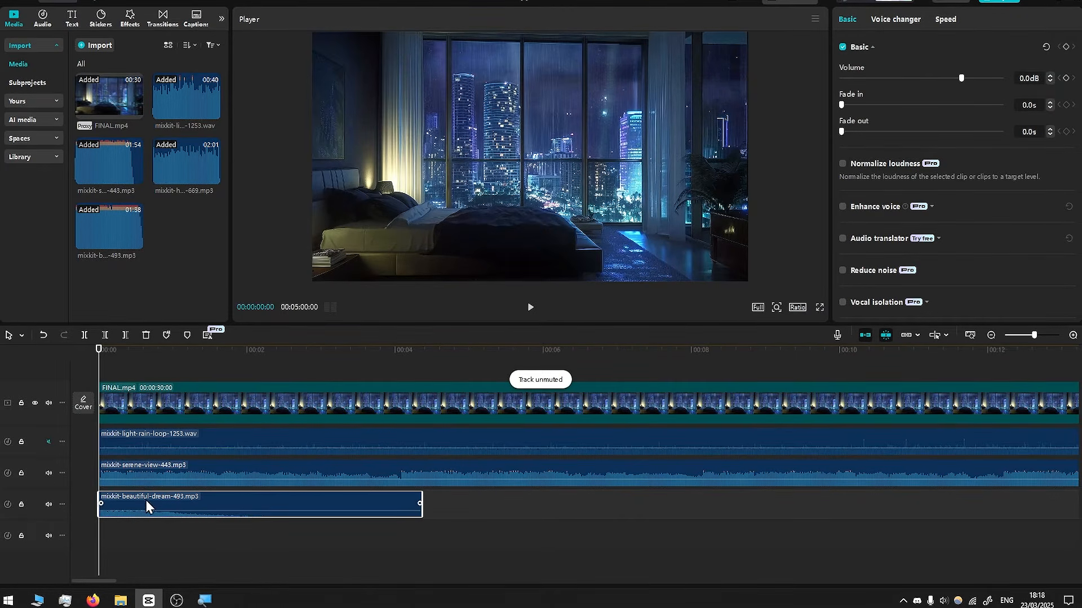
pyautogui.click(123, 469)
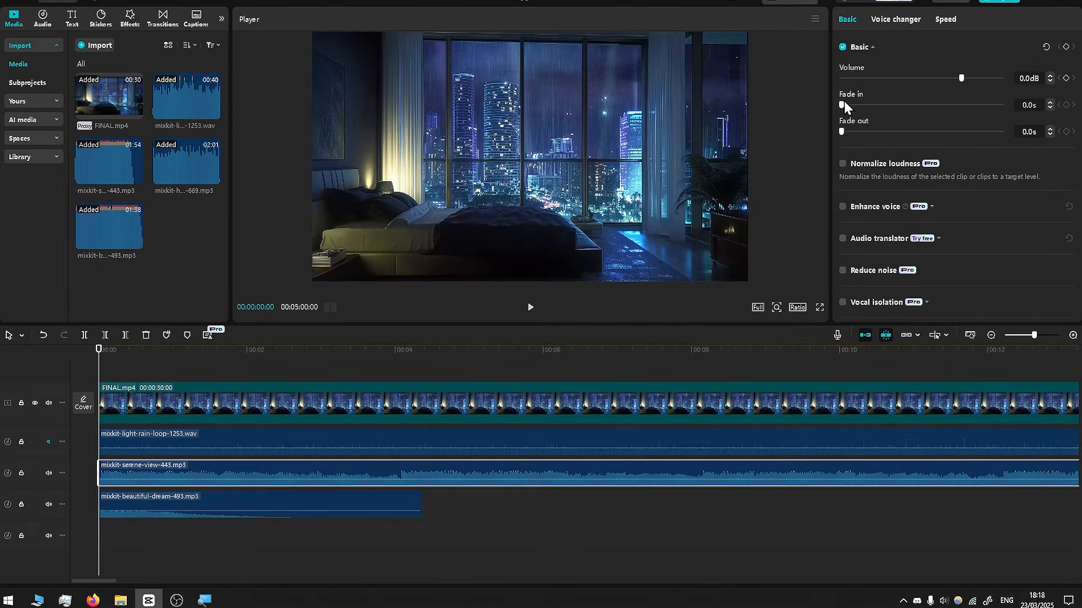
pyautogui.moveTo(841, 104); pyautogui.dragTo(910, 103)
pyautogui.click(151, 506)
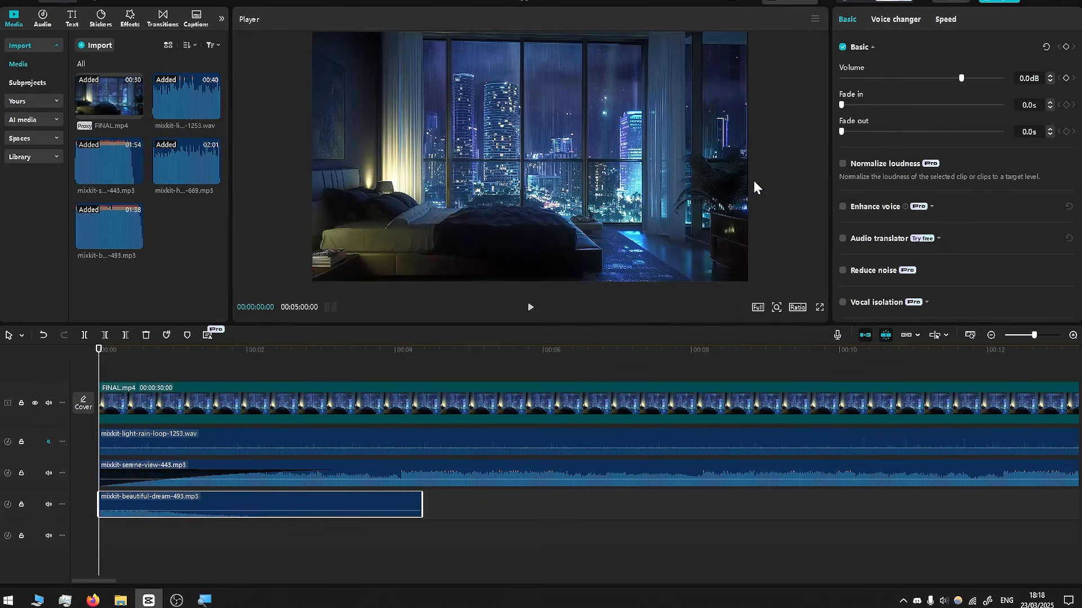
pyautogui.moveTo(844, 131); pyautogui.dragTo(1012, 133)
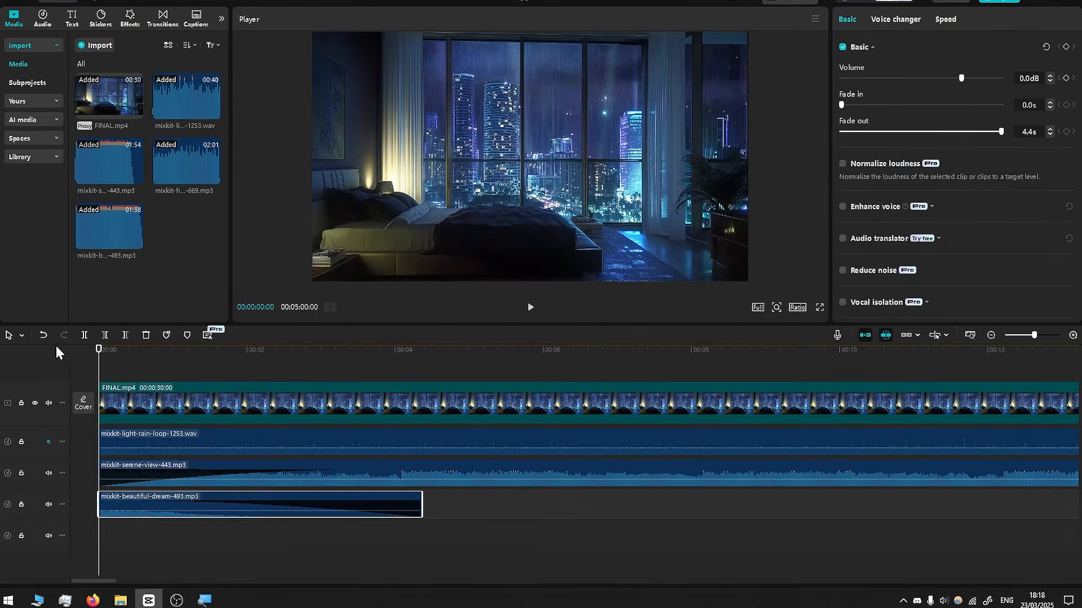
pyautogui.press('space')
pyautogui.press('space')
# - Lengthen serene-view's fade-in to 10 s and play the opening crossfade
pyautogui.click(366, 466)
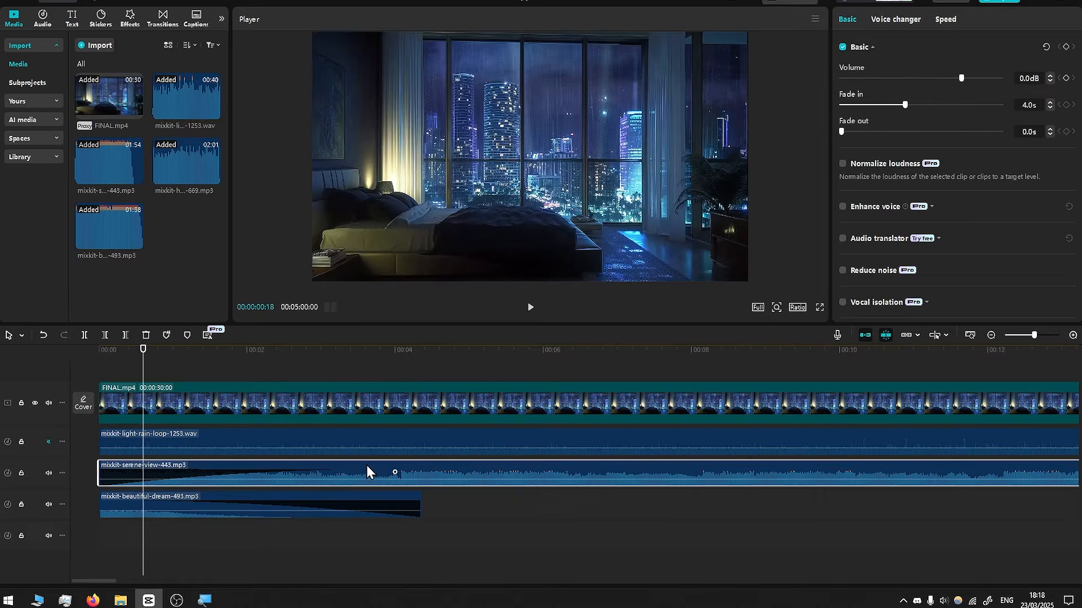
pyautogui.moveTo(905, 104); pyautogui.dragTo(1001, 104)
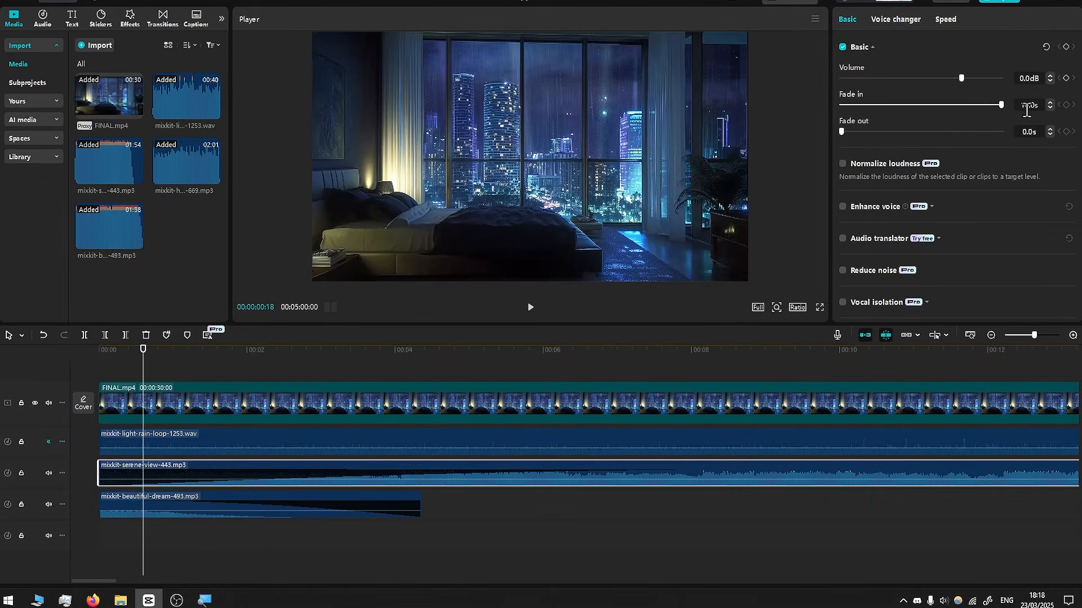
pyautogui.moveTo(163, 354); pyautogui.dragTo(66, 360)
pyautogui.press('space')
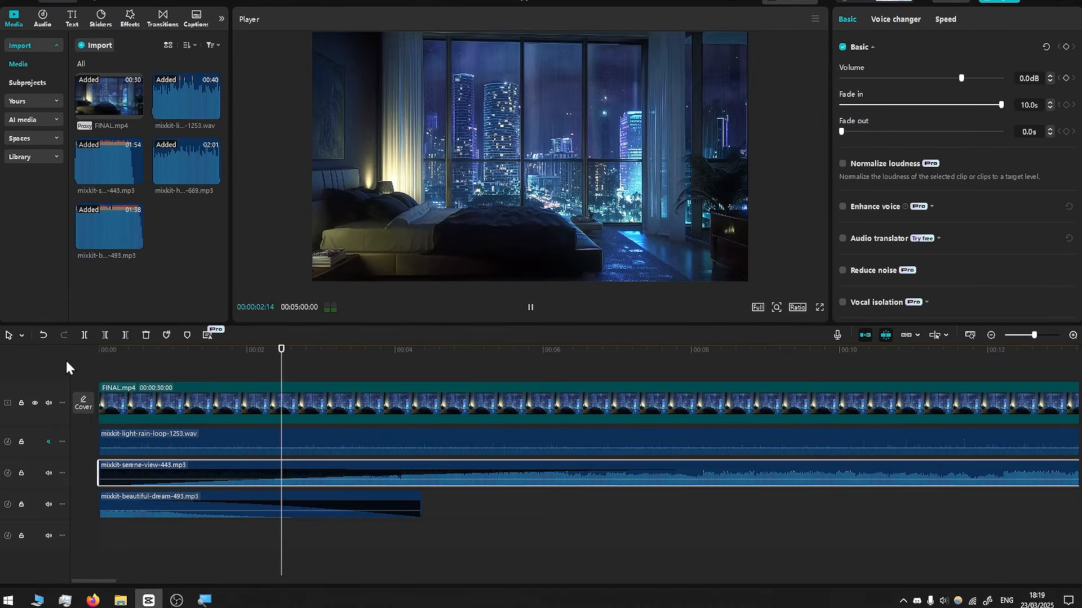
pyautogui.press('space')
pyautogui.scroll(-5, 425, 493)
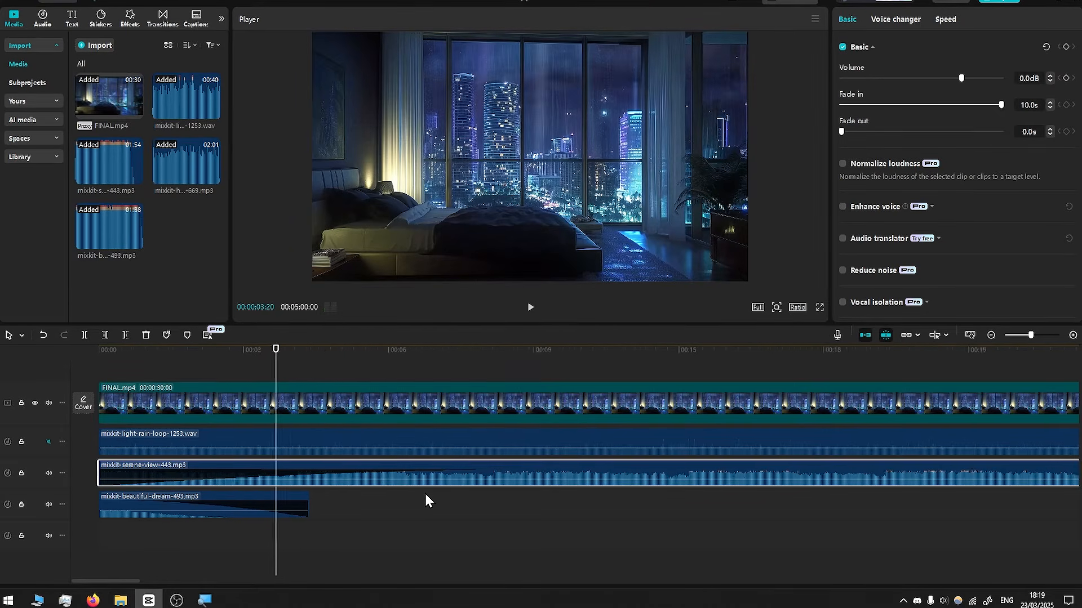
# - Unmute the rain track and copy-paste rain-loop clips until they run past 5:00
pyautogui.click(48, 442)
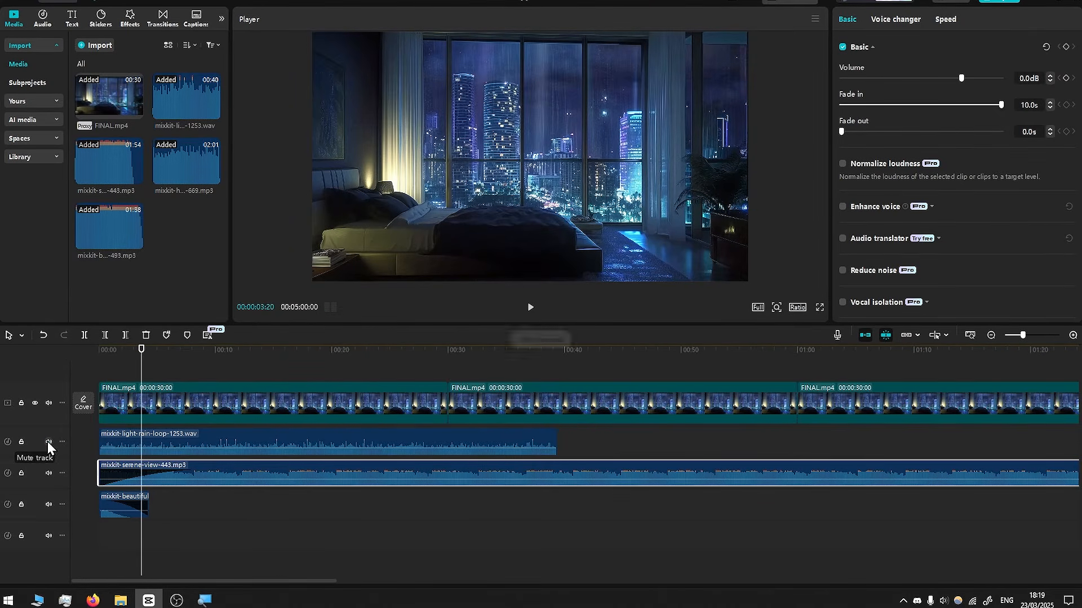
pyautogui.scroll(-3, 318, 468)
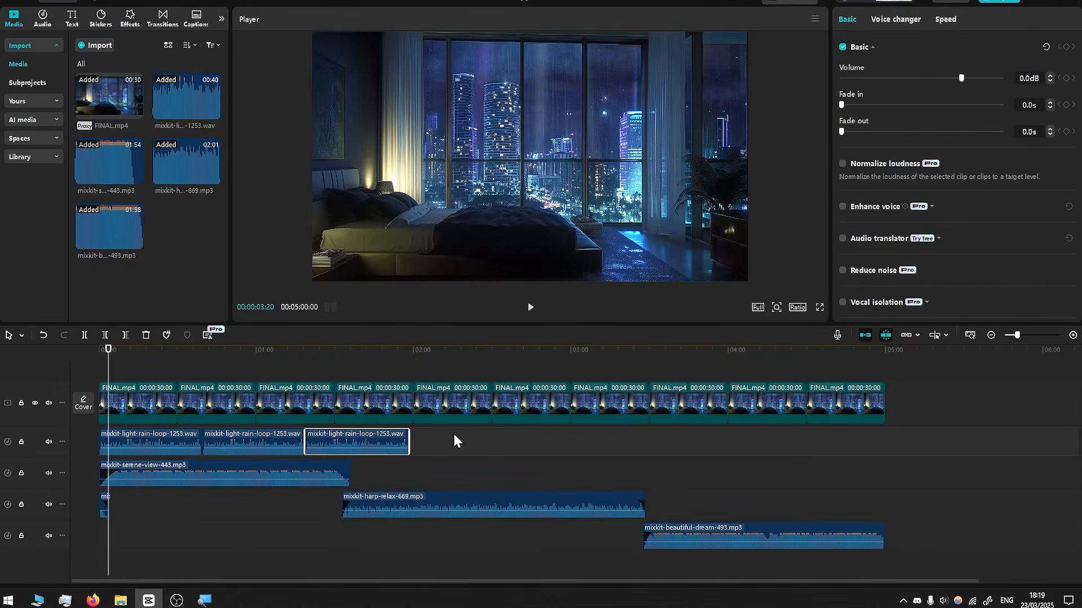
pyautogui.keyDown('shift'); pyautogui.click(111, 445); pyautogui.keyUp('shift')
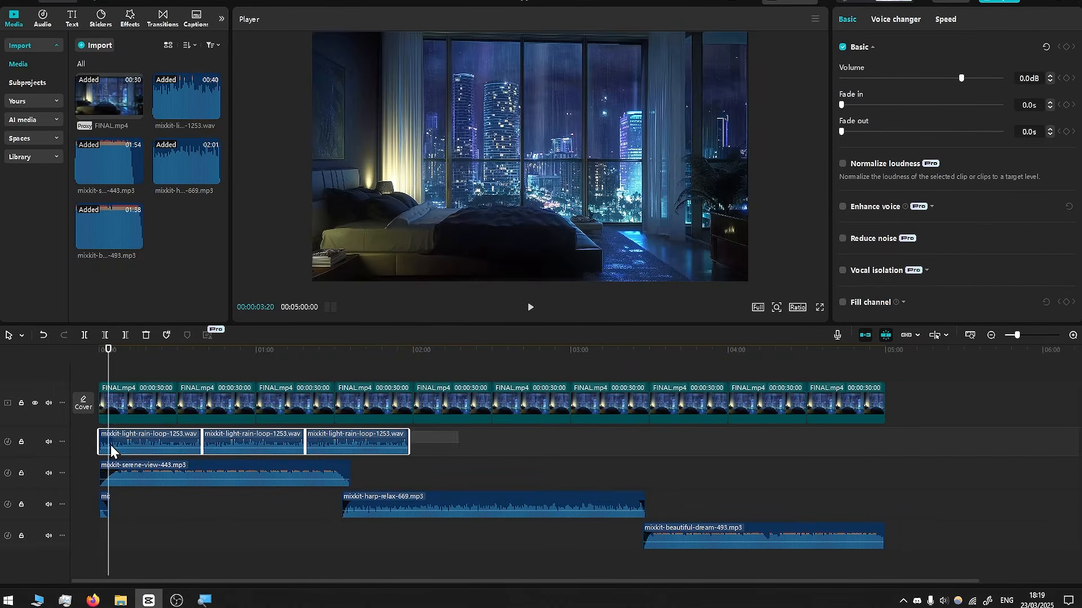
pyautogui.hotkey('ctrl', 'c')
pyautogui.hotkey('ctrl', 'v')
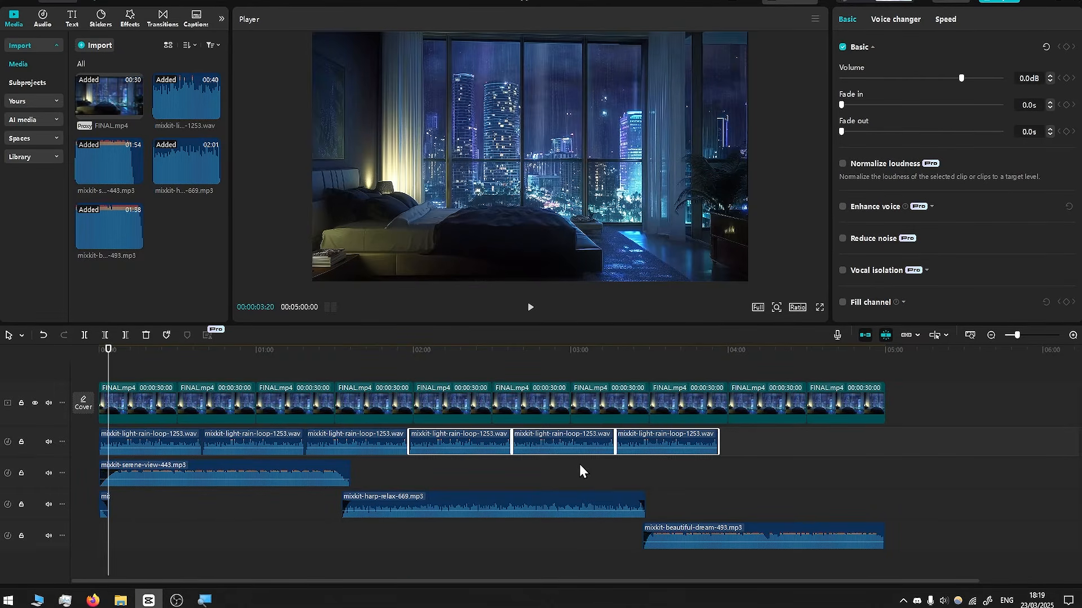
pyautogui.moveTo(783, 430); pyautogui.dragTo(570, 456)
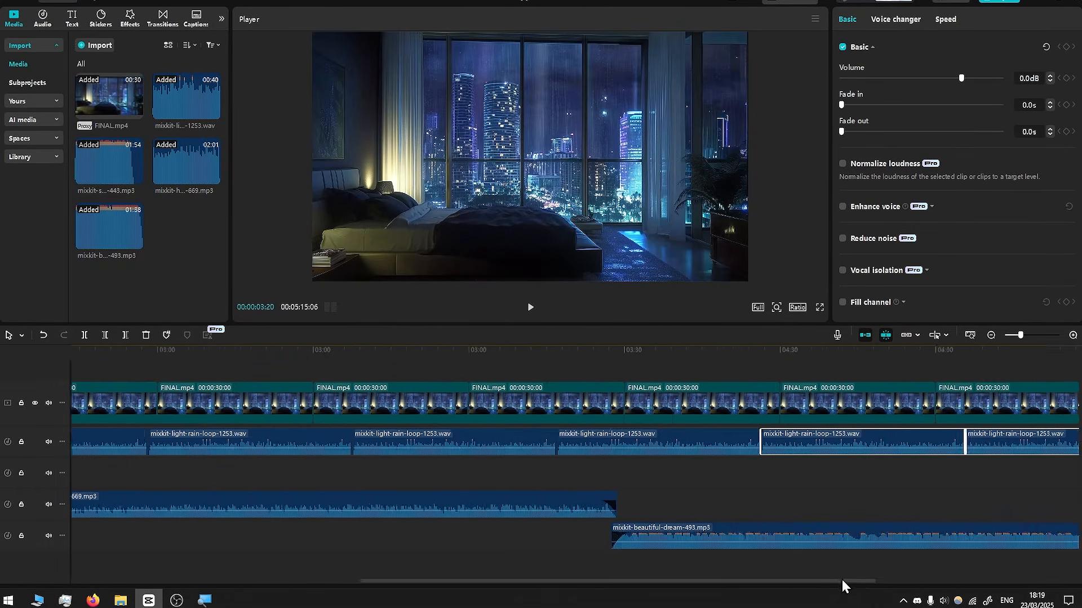
pyautogui.moveTo(842, 580); pyautogui.dragTo(985, 564)
pyautogui.click(758, 393)
pyautogui.scroll(1, 756, 390)
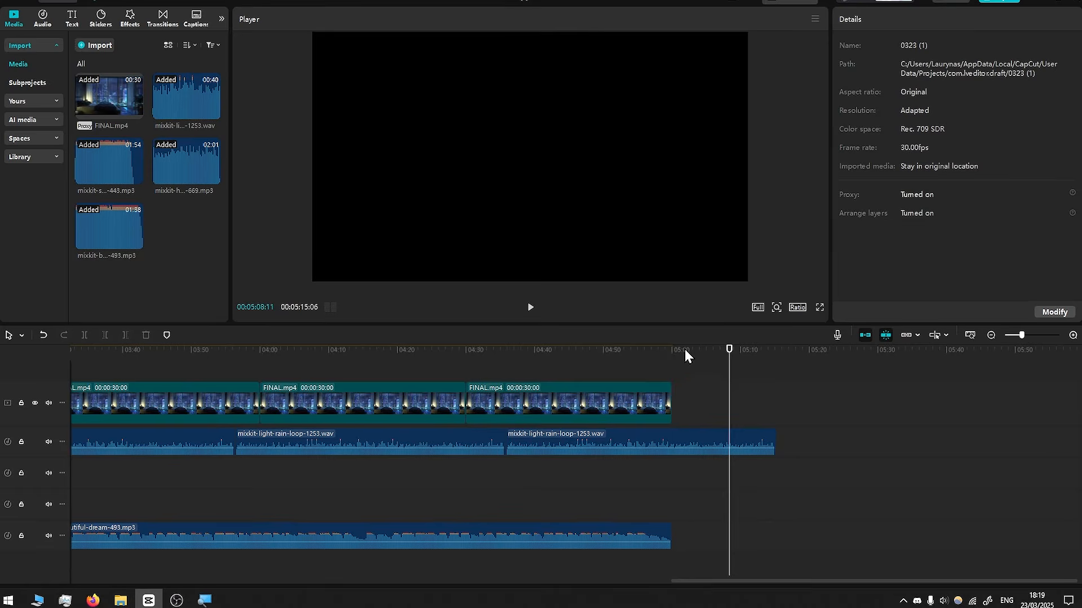
# - Split the last rain clip at 5:00 and move the leftover onto a new track at the start
pyautogui.moveTo(691, 347); pyautogui.dragTo(670, 350)
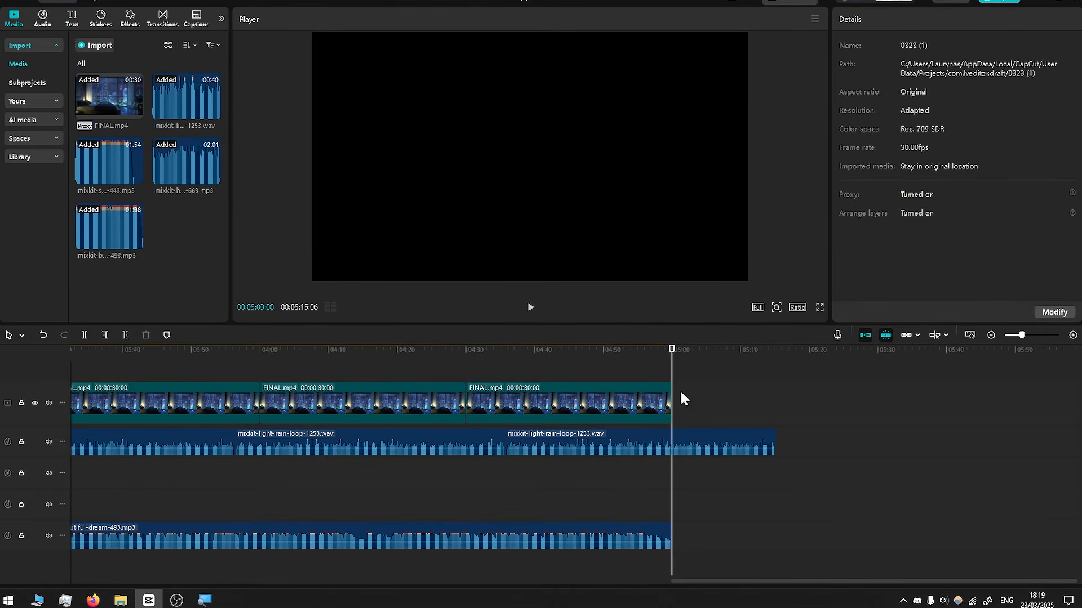
pyautogui.click(665, 440)
pyautogui.click(84, 335)
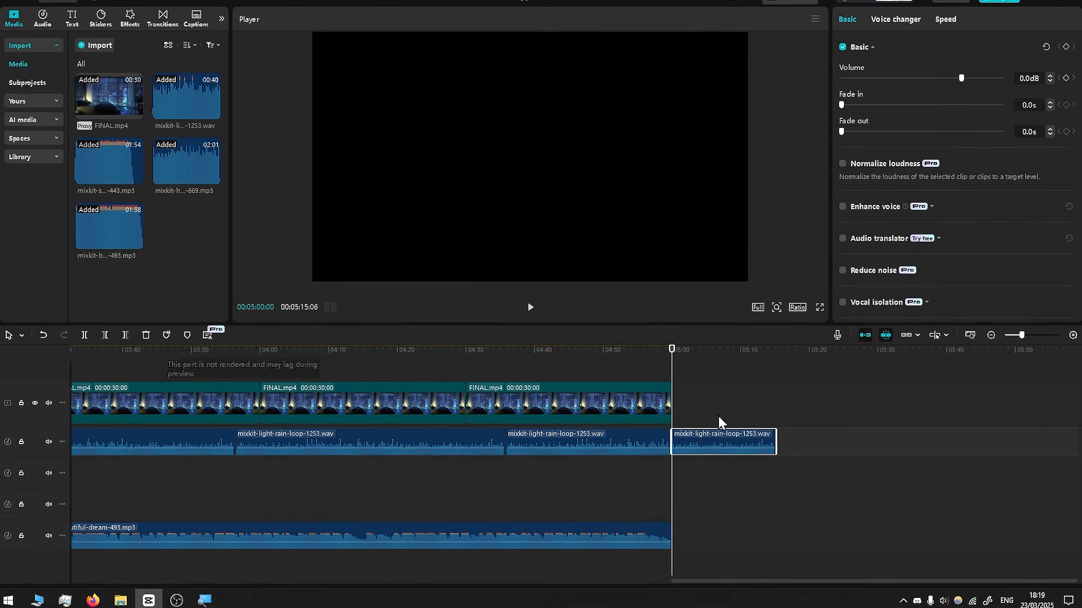
pyautogui.moveTo(730, 438); pyautogui.dragTo(129, 453)
# - Add a fade-in to the main rain loop and a fade-out to the short rain piece
pyautogui.click(126, 429)
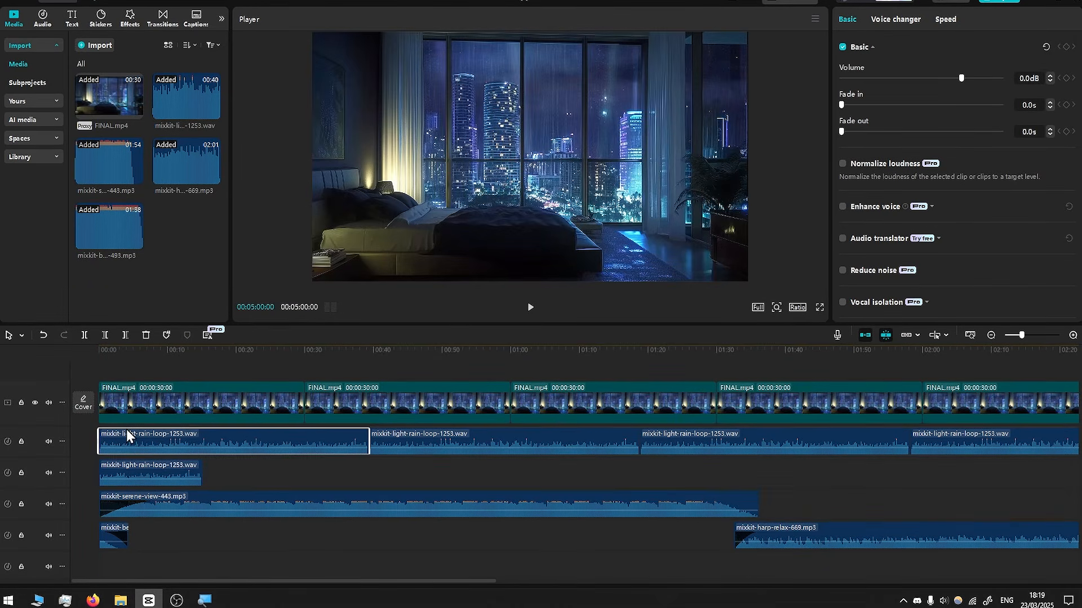
pyautogui.moveTo(843, 105); pyautogui.dragTo(905, 102)
pyautogui.scroll(2, 212, 451)
pyautogui.click(212, 472)
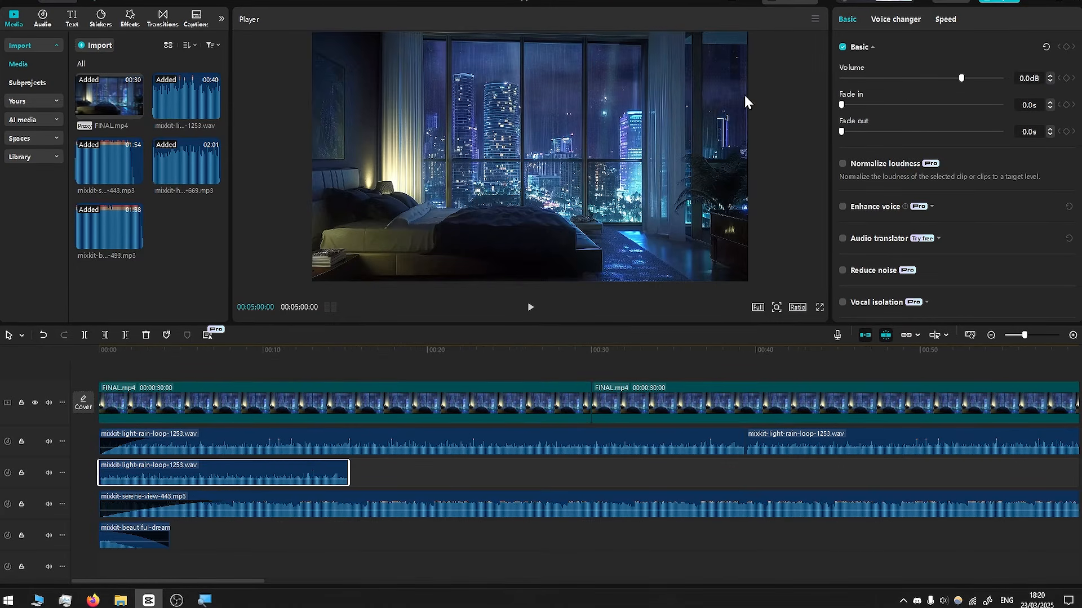
pyautogui.moveTo(842, 131); pyautogui.dragTo(935, 131)
# - Trim the short rain piece to about 4 seconds and set its fade-out to 4 s
pyautogui.moveTo(268, 471)
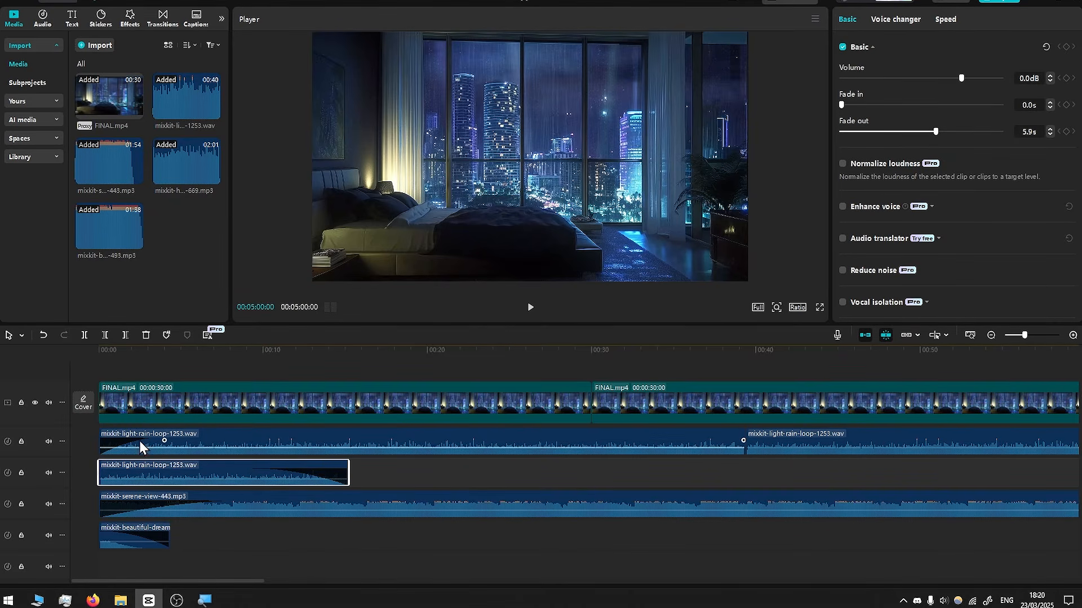
pyautogui.moveTo(162, 353); pyautogui.dragTo(165, 359)
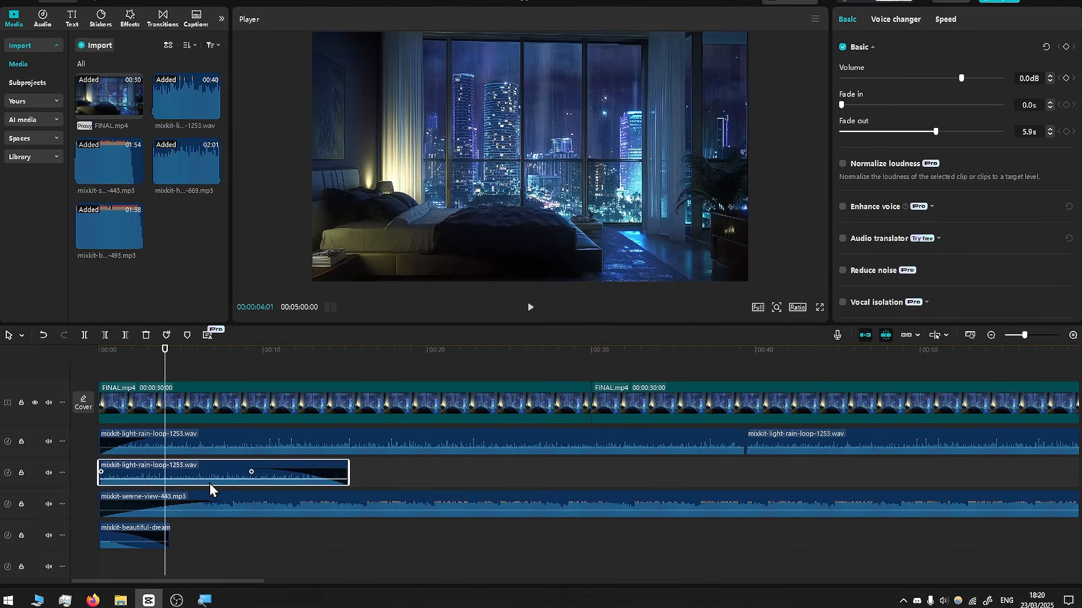
pyautogui.click(84, 336)
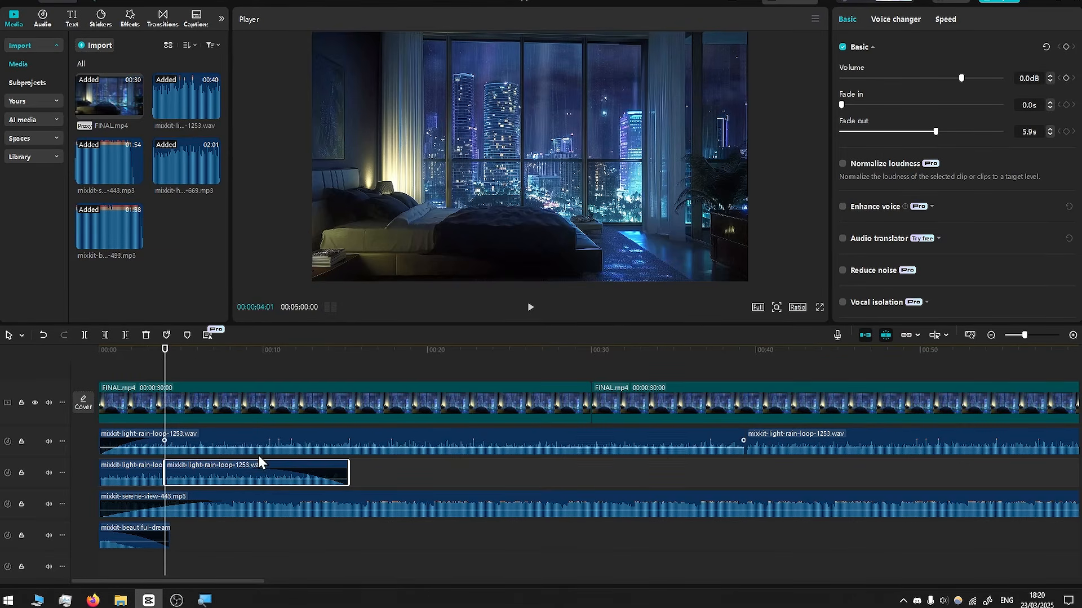
pyautogui.press('Delete')
pyautogui.click(139, 473)
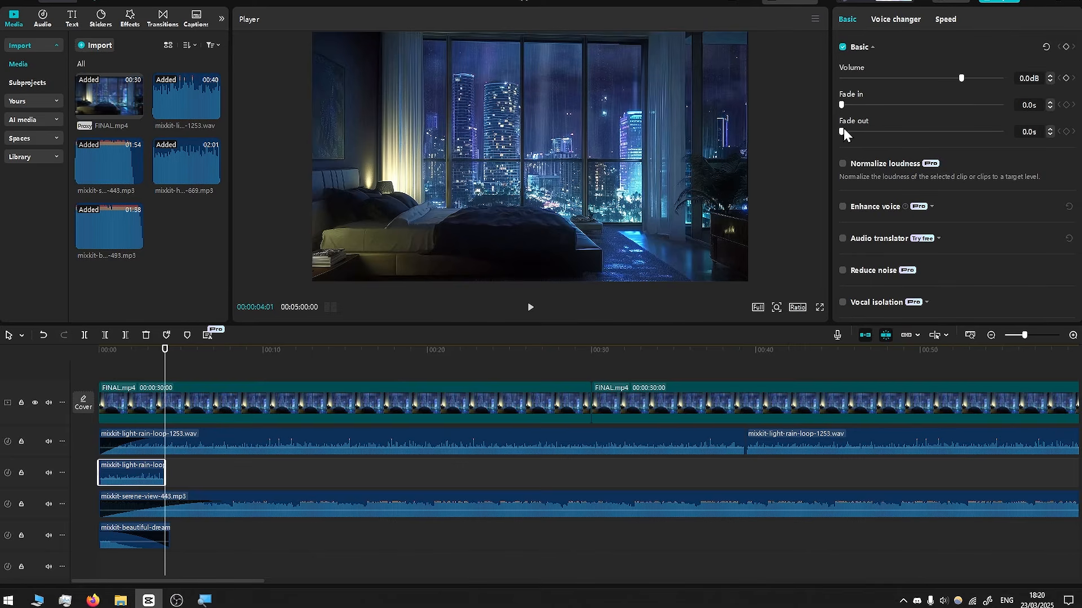
pyautogui.moveTo(842, 131); pyautogui.dragTo(1002, 131)
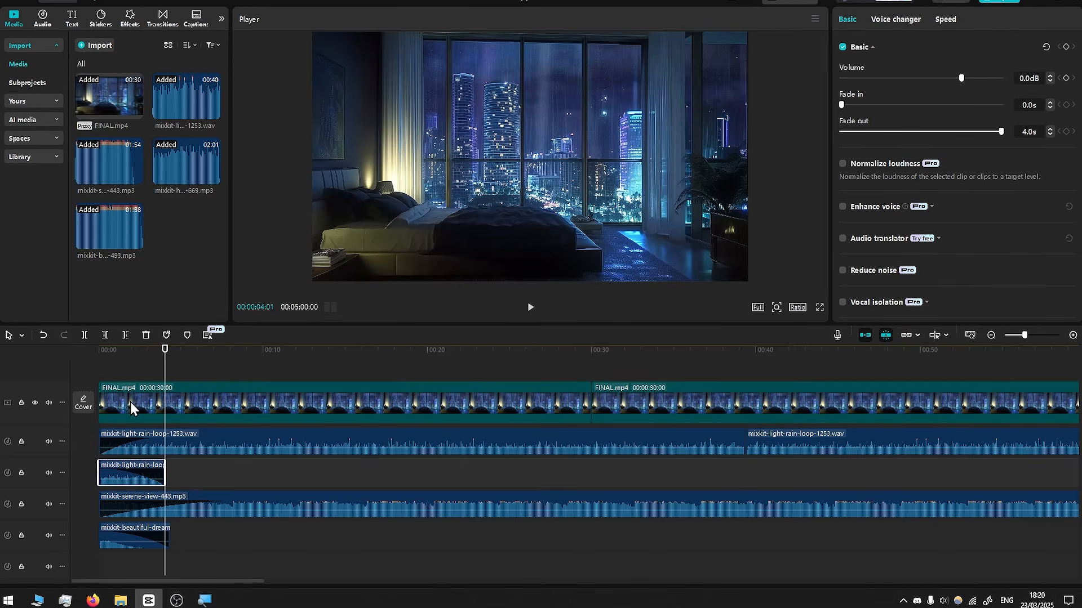
# - Lengthen the main rain loop's fade-in to 6 s and play the opening to check
pyautogui.click(206, 440)
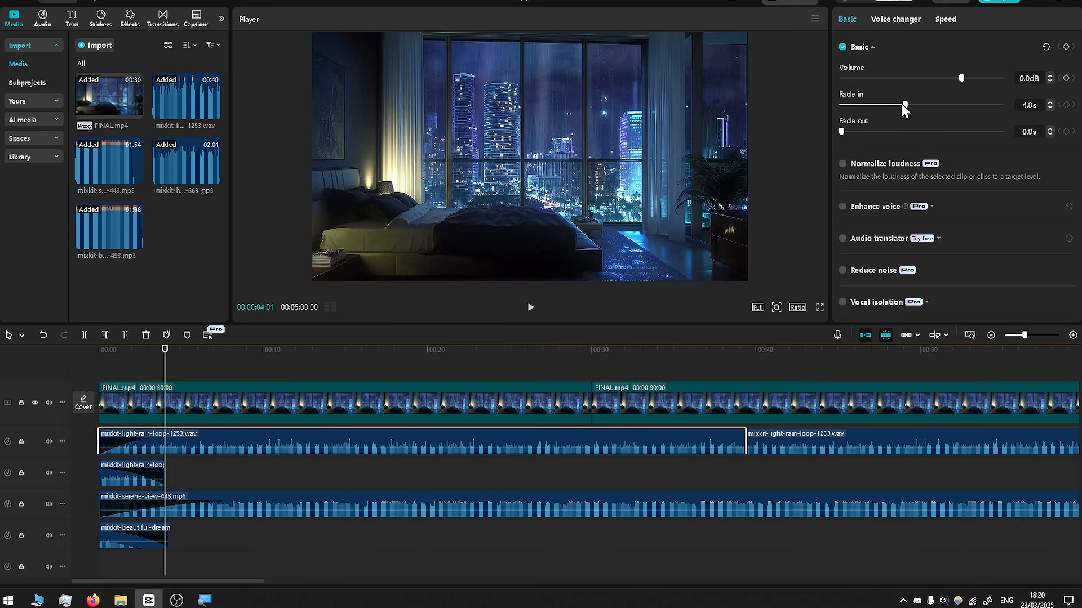
pyautogui.moveTo(903, 104); pyautogui.dragTo(954, 104)
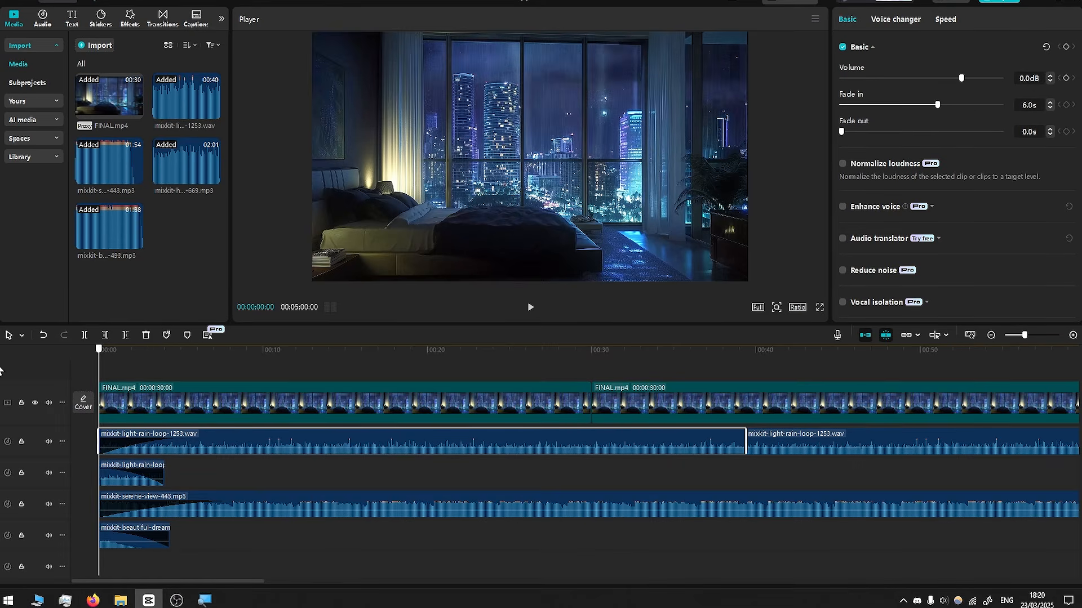
pyautogui.press('space')
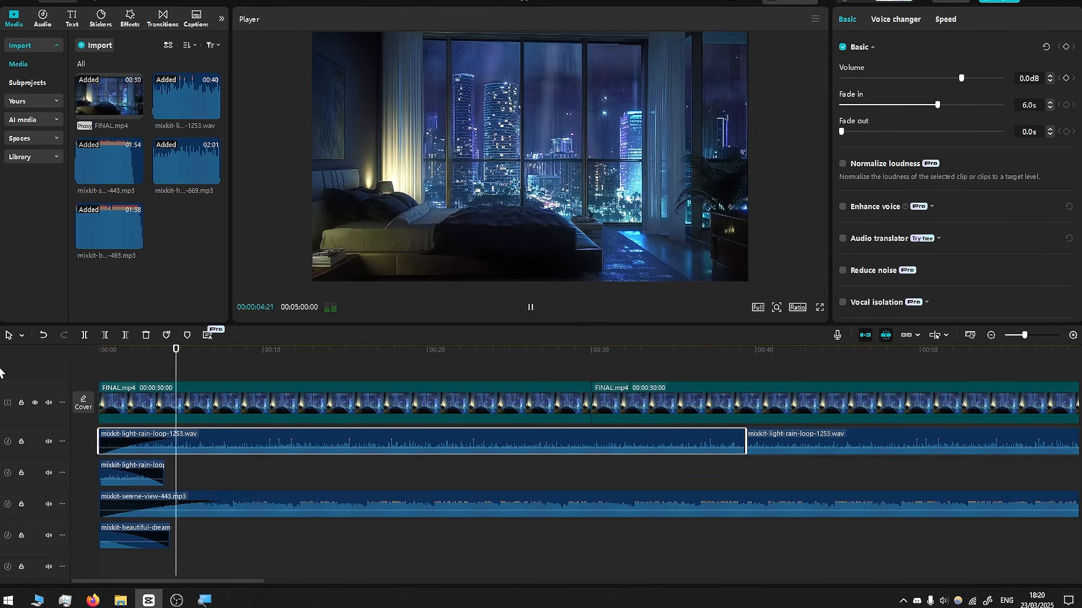
pyautogui.press('space')
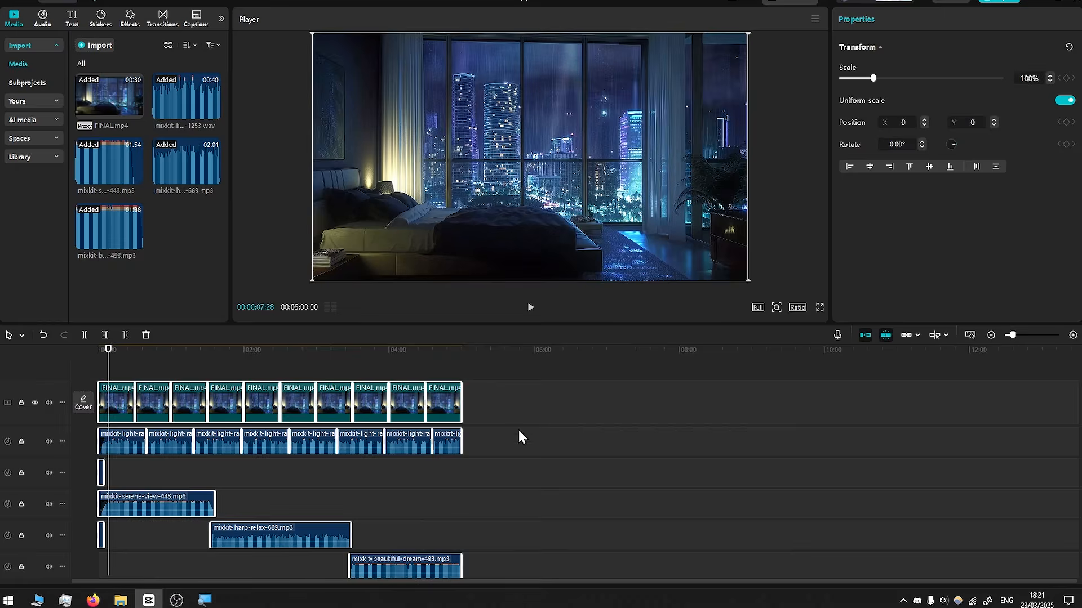
# - Merge every clip into one 5:00 compound clip and paste a copy after it, reaching 10:00
pyautogui.moveTo(596, 361); pyautogui.dragTo(78, 549)
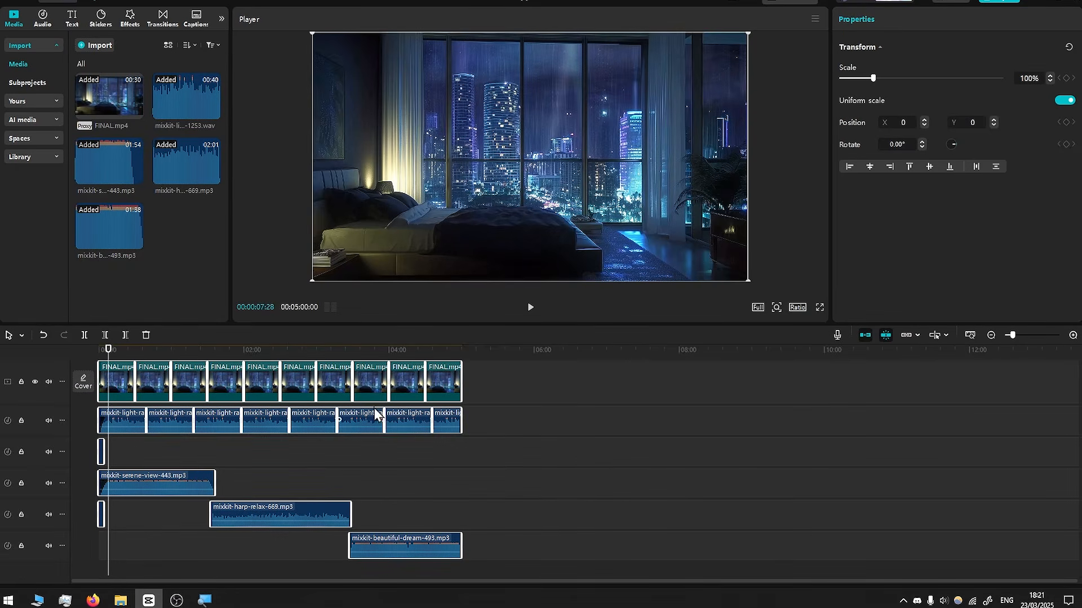
pyautogui.rightClick(374, 379)
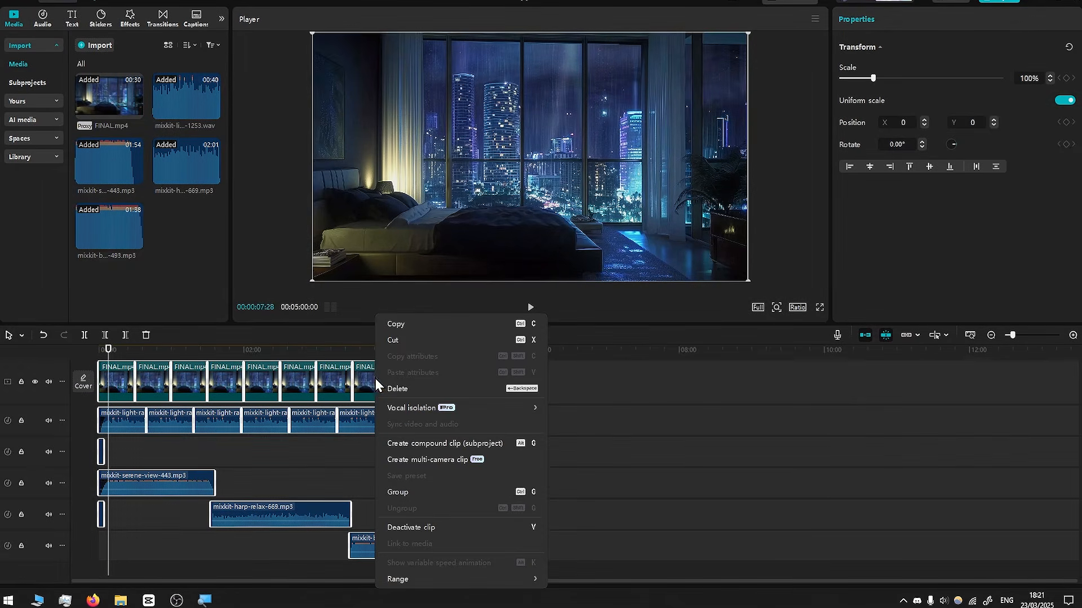
pyautogui.click(438, 445)
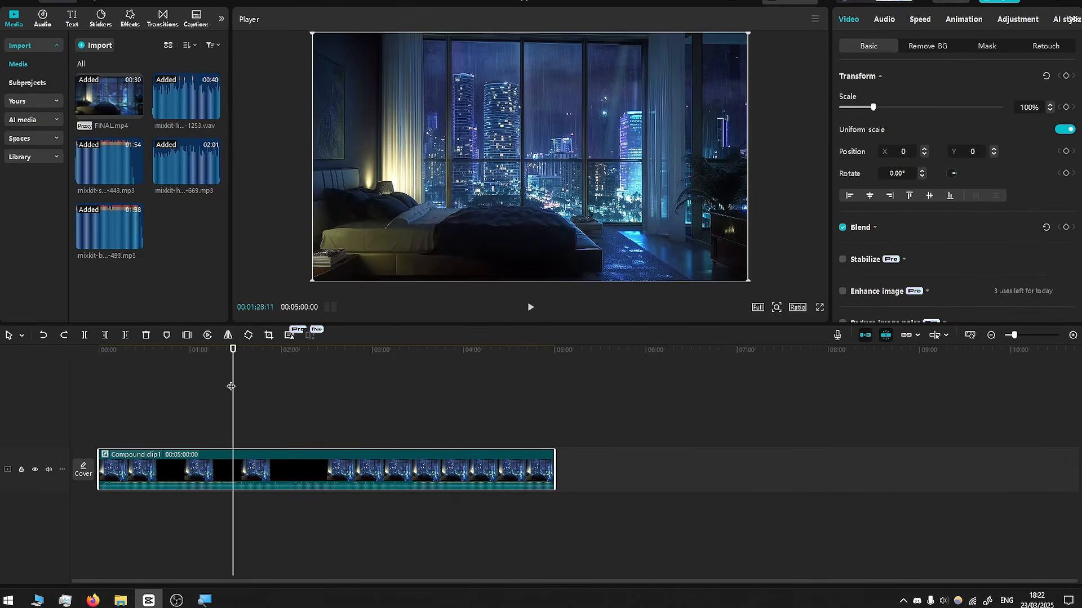
pyautogui.moveTo(235, 353); pyautogui.dragTo(319, 355)
pyautogui.hotkey('ctrl', 'v')
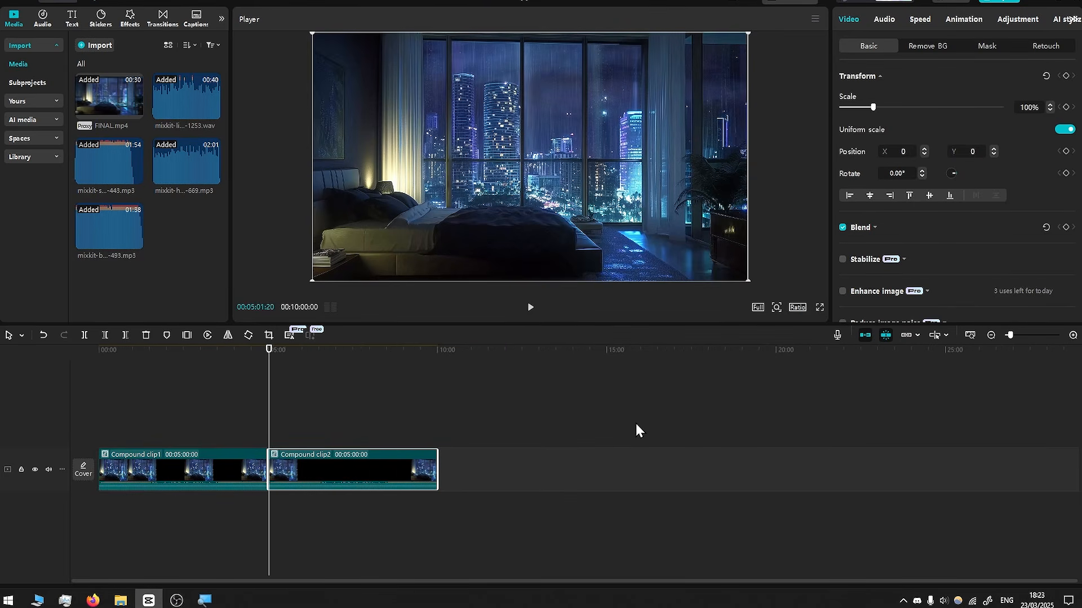
pyautogui.scroll(-2, 364, 393)
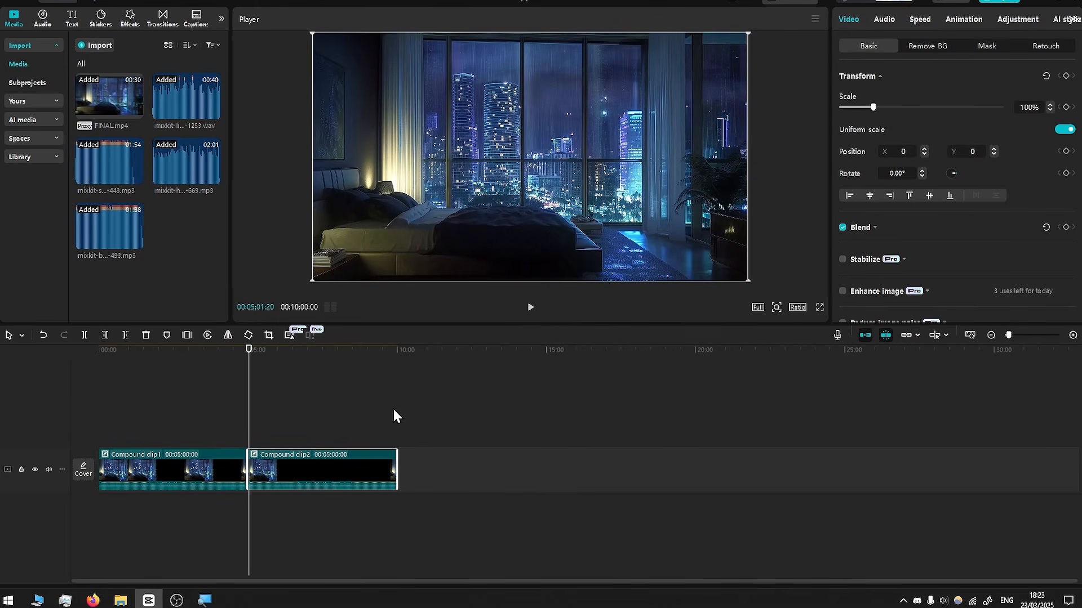